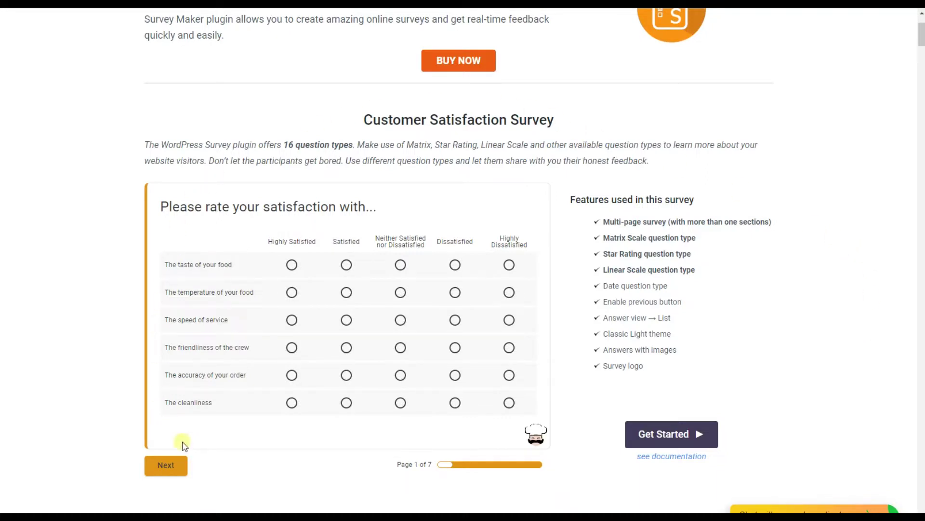
- Advance the Customer Satisfaction Survey through its first pages to the menu items question
left_click(179, 467)
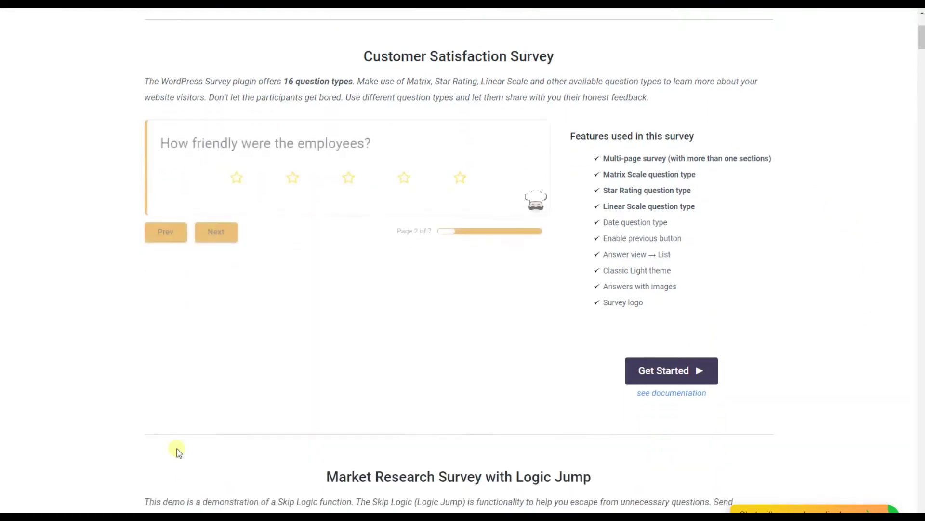
left_click(216, 232)
left_click(218, 274)
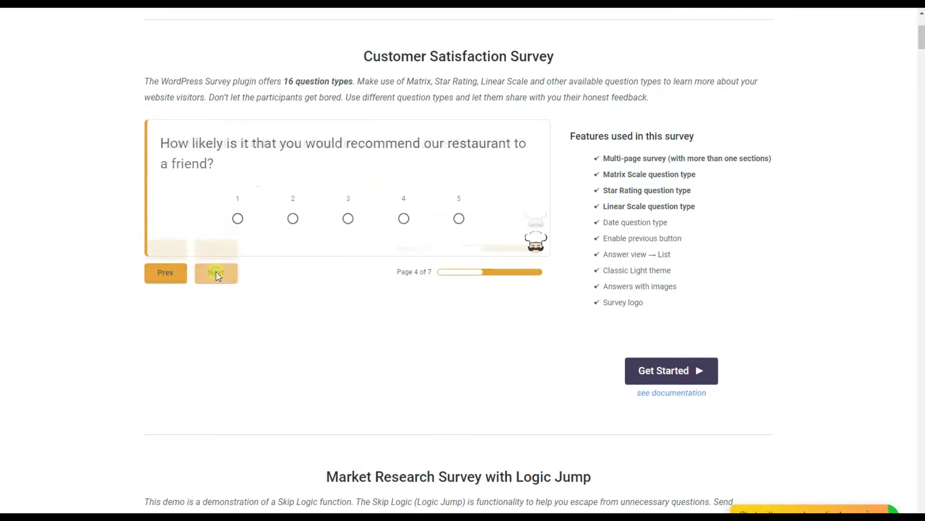
left_click(215, 248)
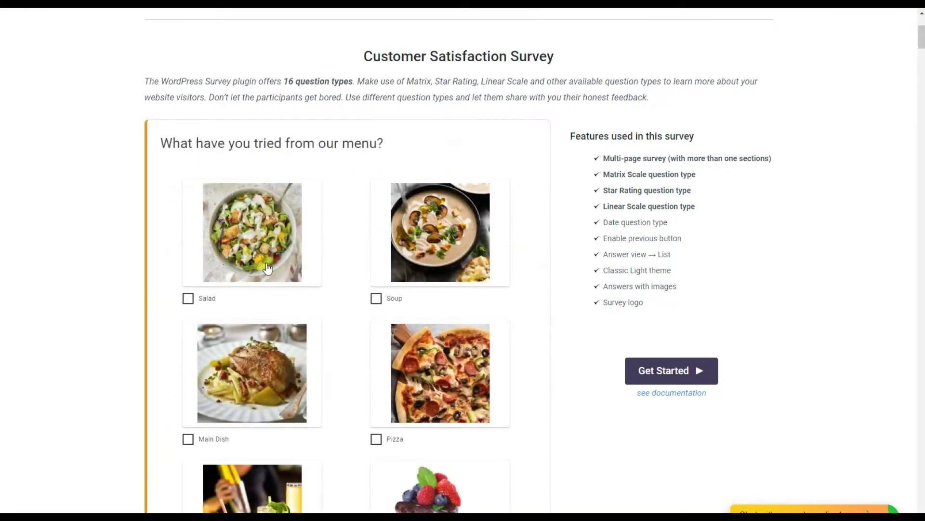
scroll(352, 407, "down", 3)
- Continue to the suggestions and Date pages, focus the Date field and finish the survey
left_click(229, 468)
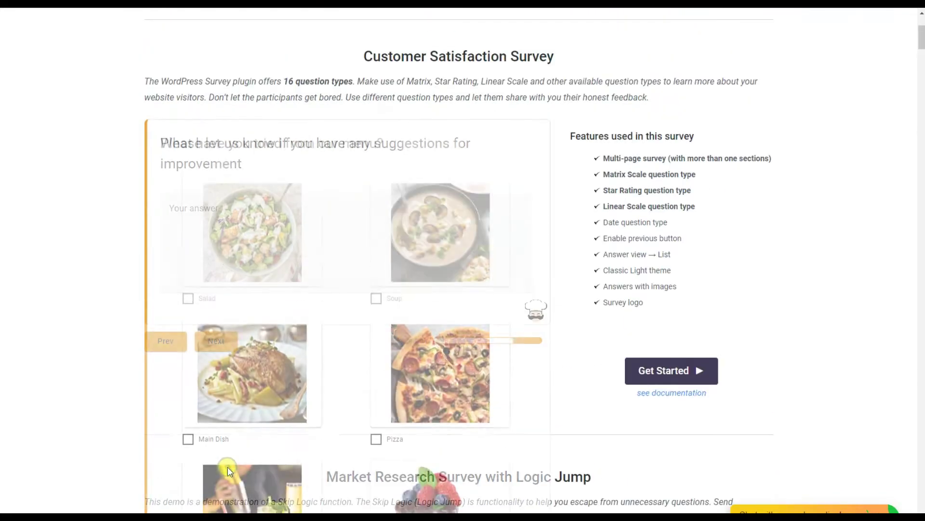
left_click(216, 349)
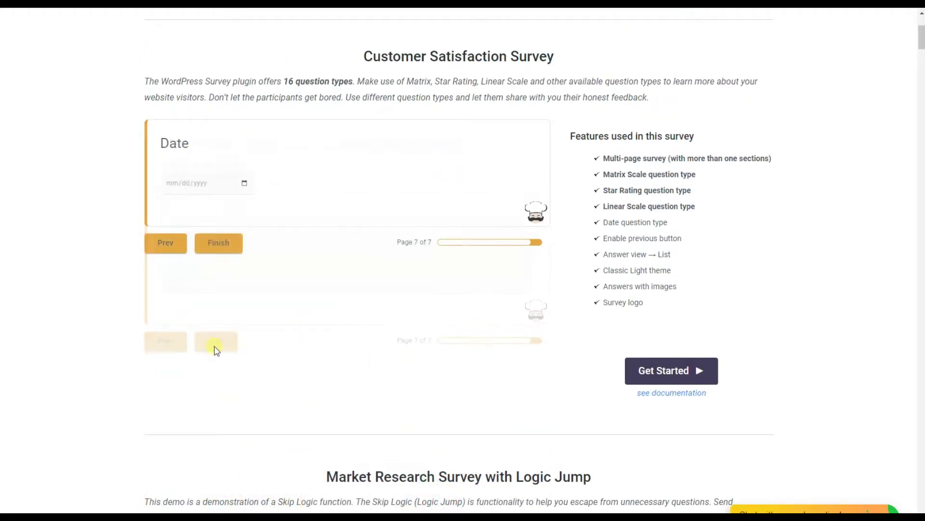
left_click(215, 193)
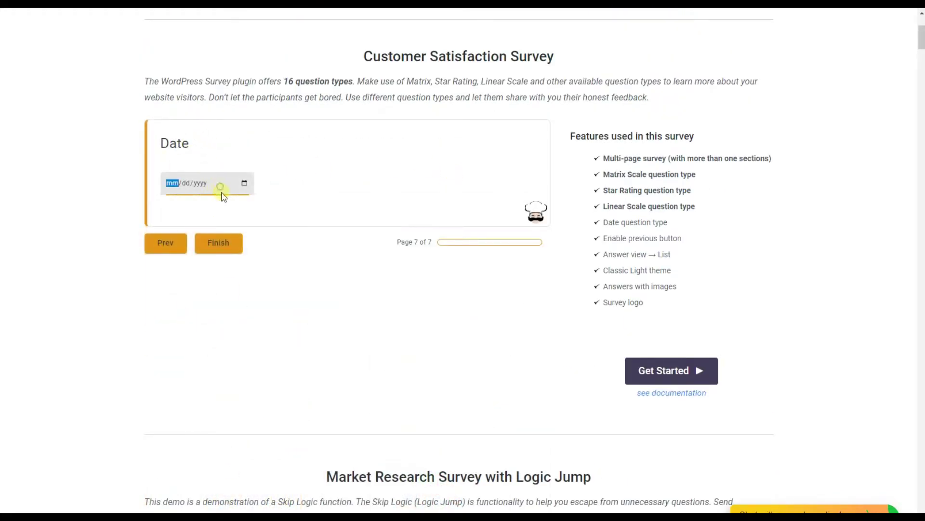
left_click(230, 245)
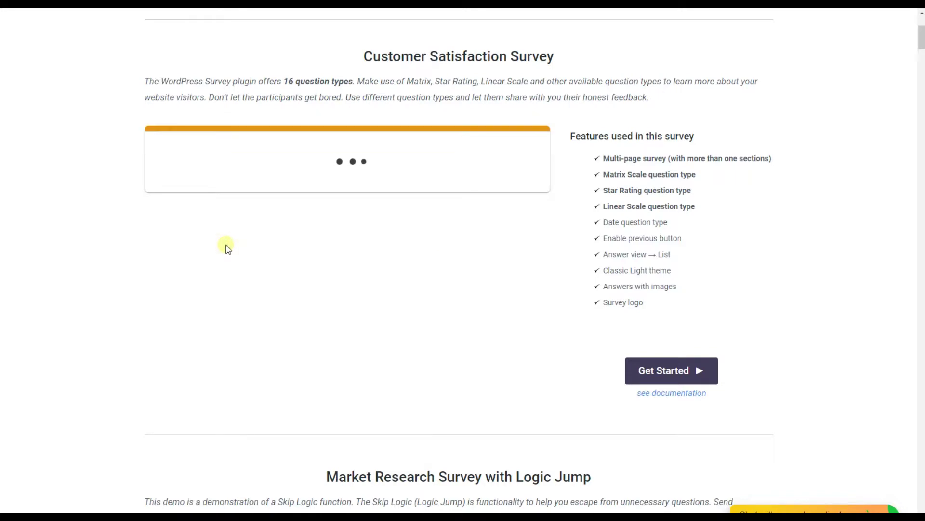
scroll(228, 248, "down", 8)
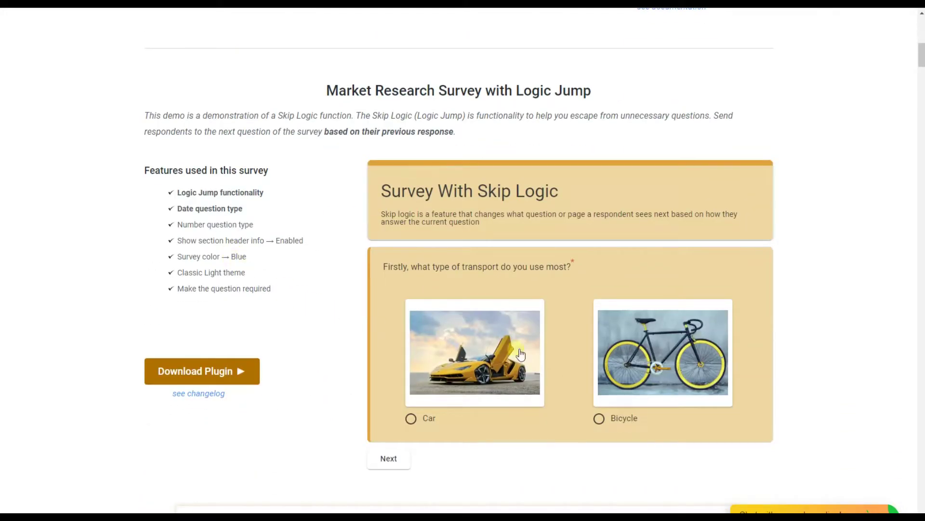
- Look over the logic-jump and meal-plan demos and start the Product Evaluation Survey
scroll(590, 403, "up", 1)
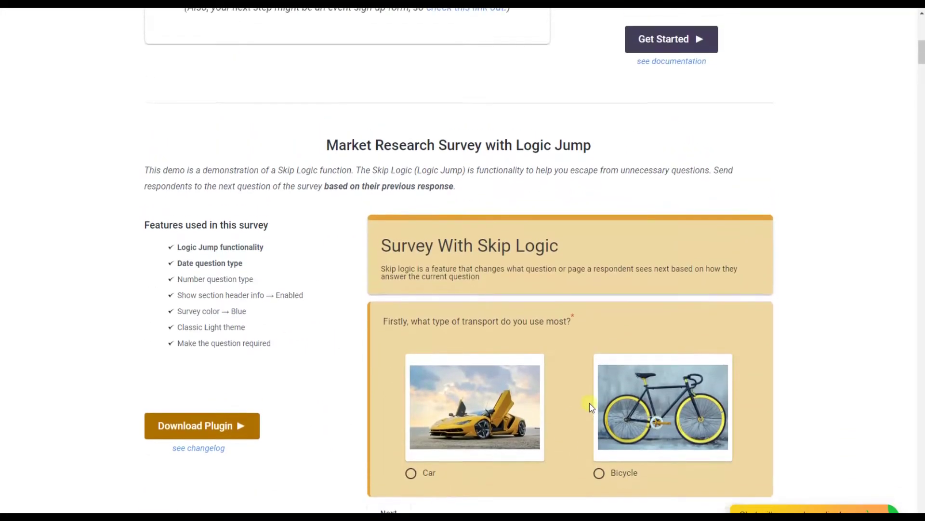
scroll(590, 404, "down", 6)
scroll(592, 406, "down", 2)
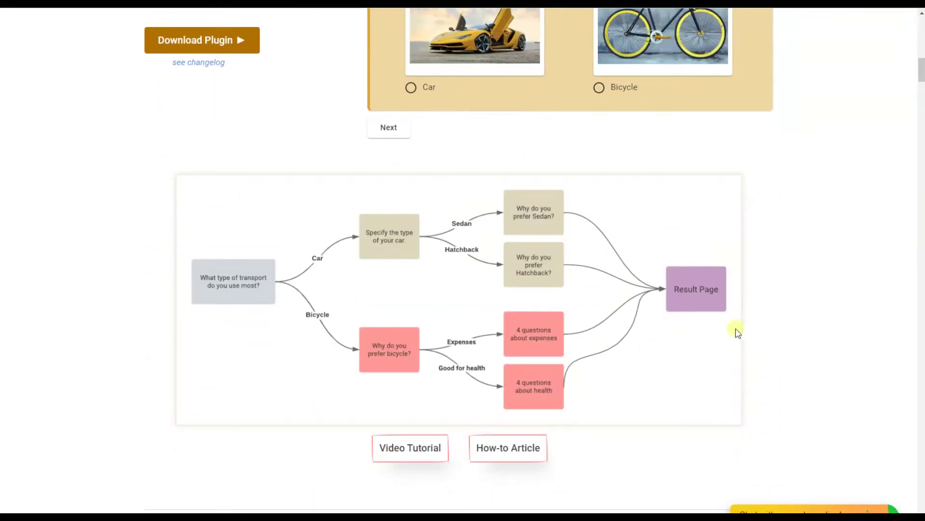
scroll(740, 330, "down", 9)
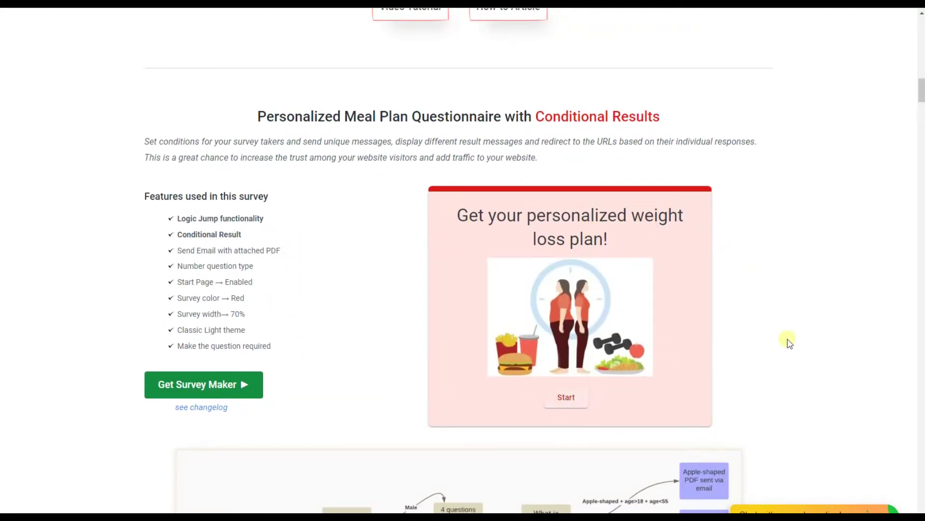
scroll(789, 342, "down", 7)
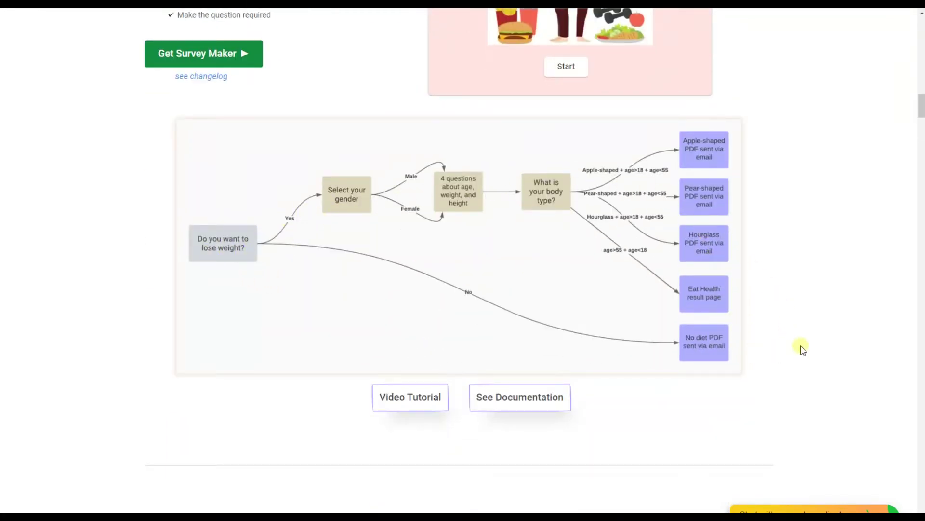
scroll(803, 349, "down", 9)
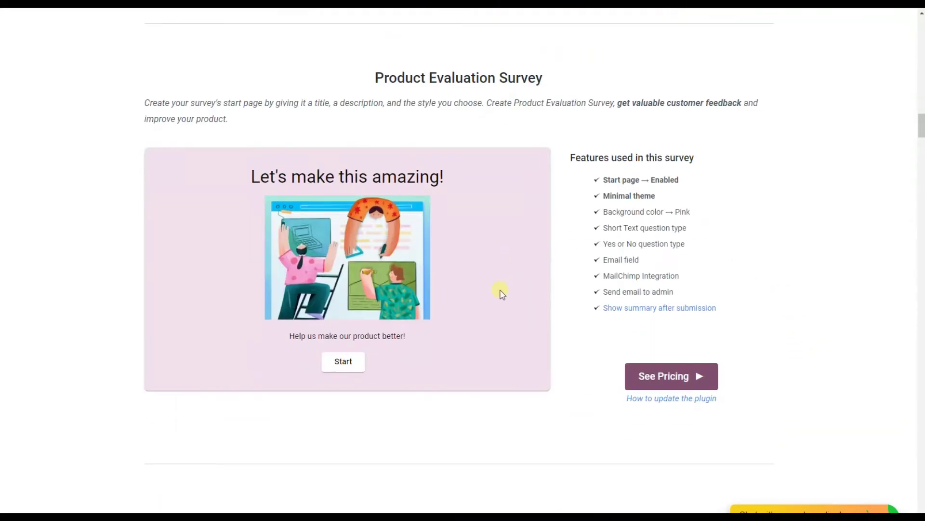
left_click(362, 365)
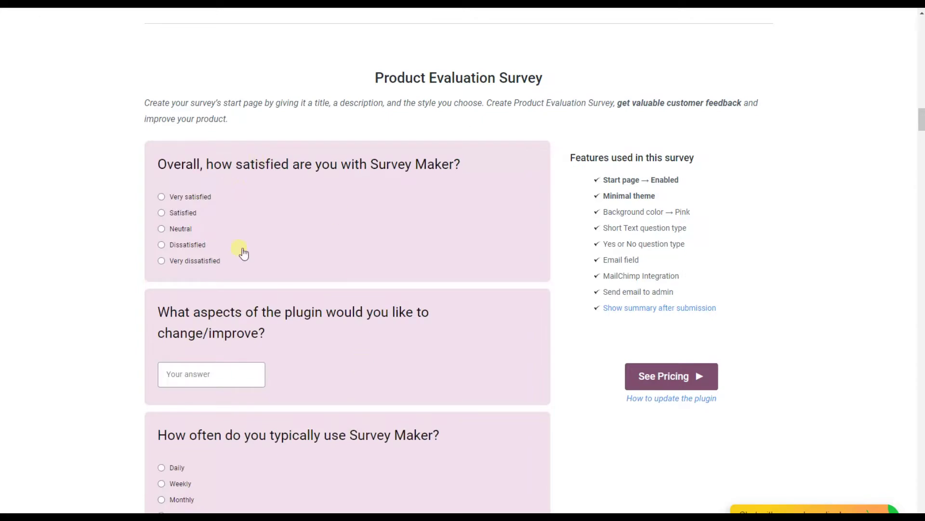
scroll(273, 352, "down", 3)
scroll(378, 437, "down", 10)
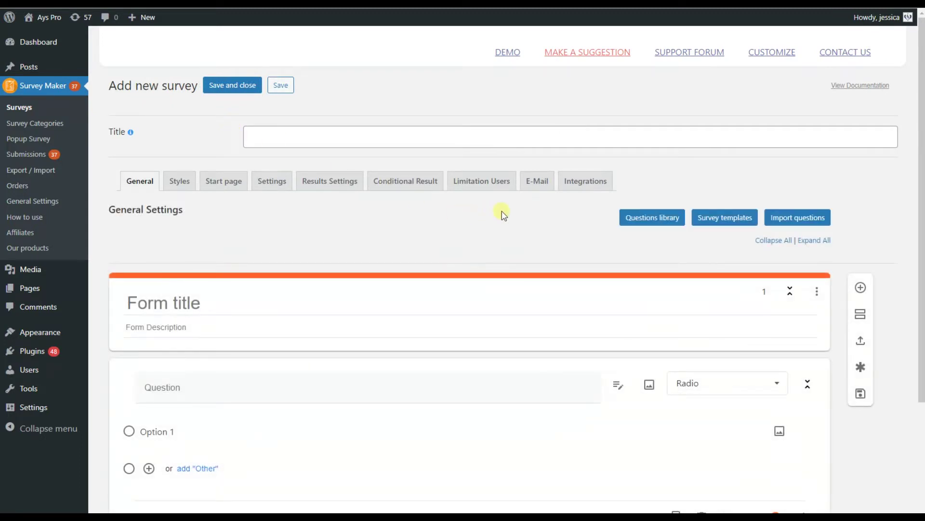
- Title the survey 'Customer Feedback' and write the first question with answers Yes and No
scroll(504, 215, "down", 3)
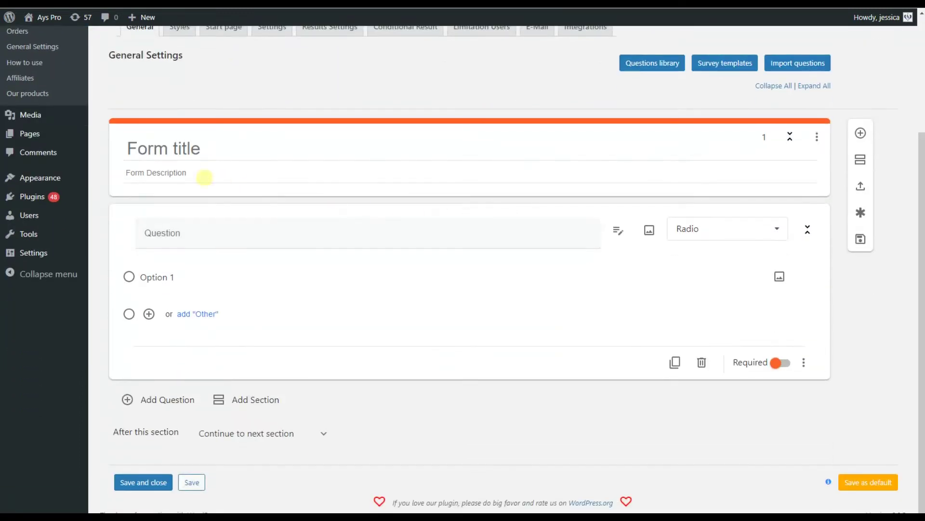
type("Customer")
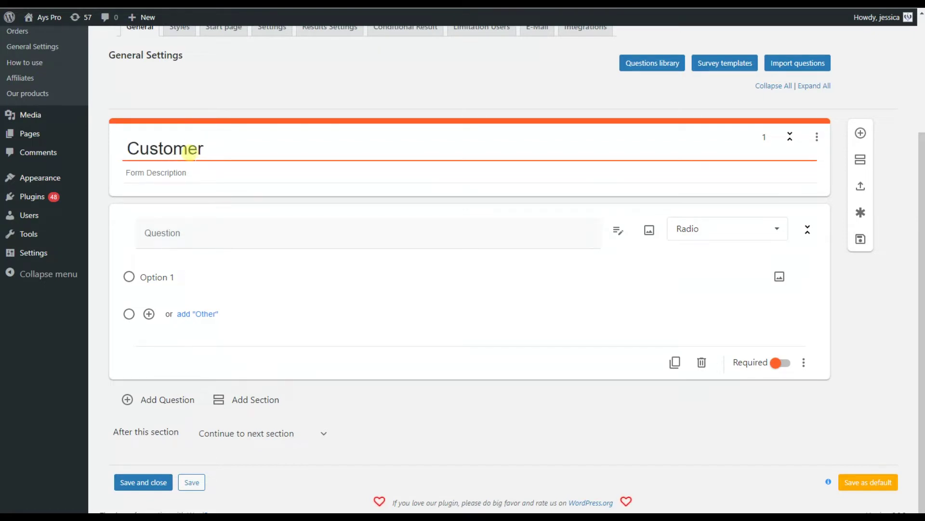
type(" Feedback")
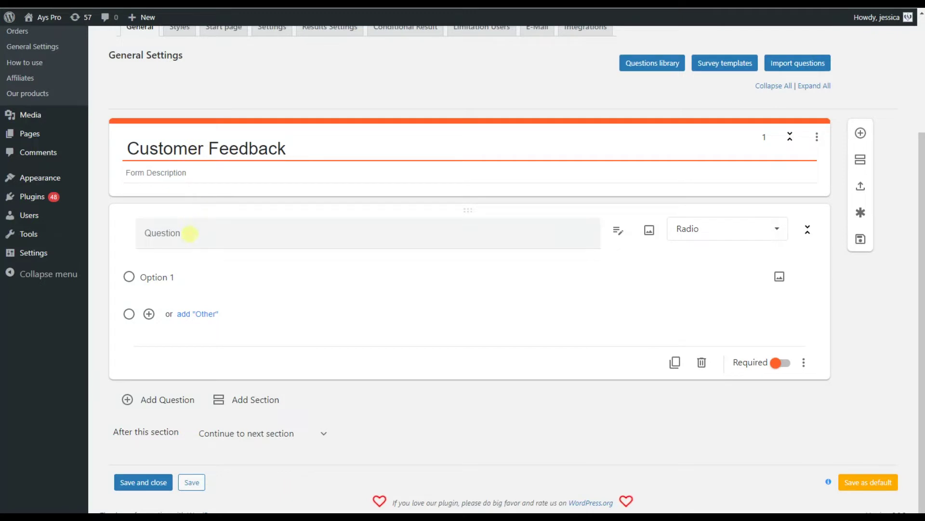
left_click(188, 233)
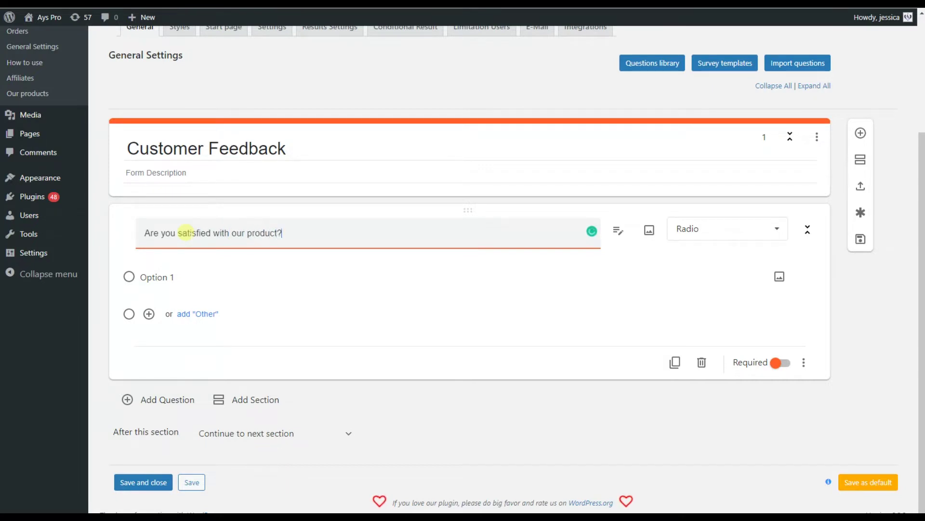
left_click(178, 273)
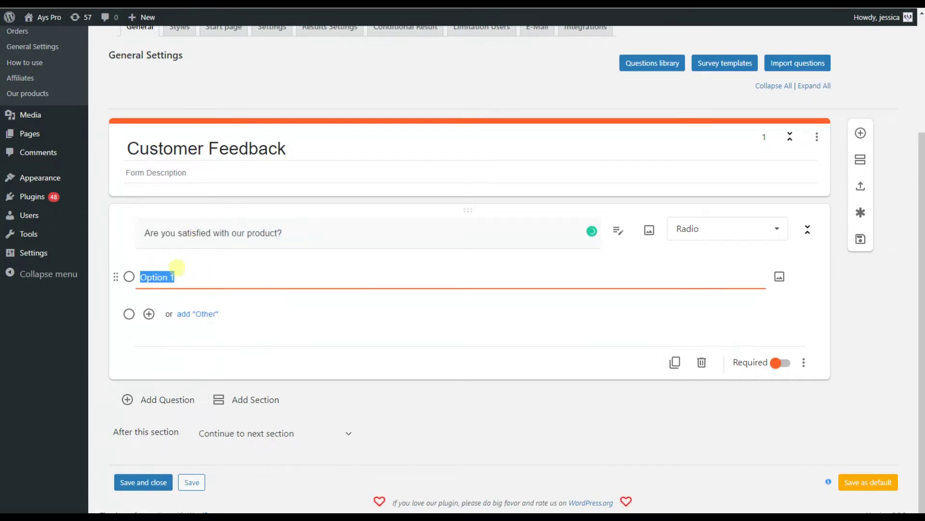
type("Yes")
left_click(149, 314)
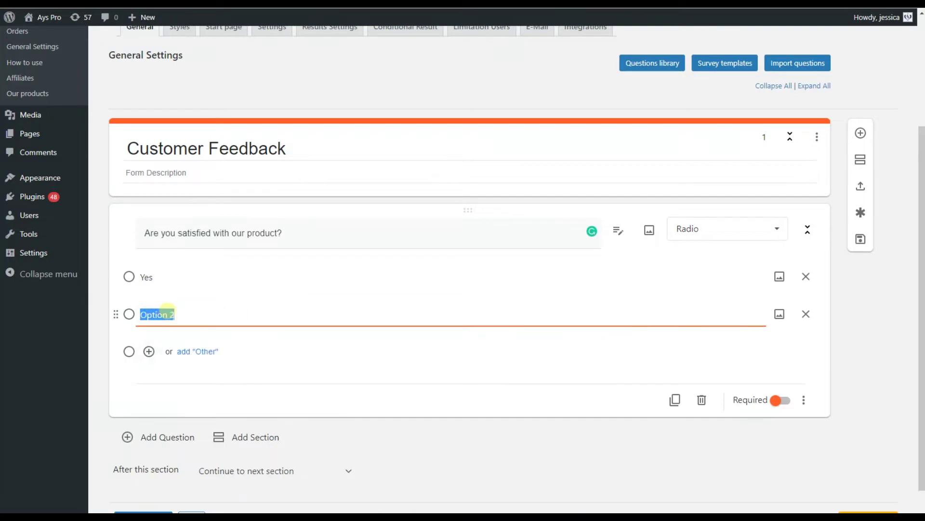
type("No")
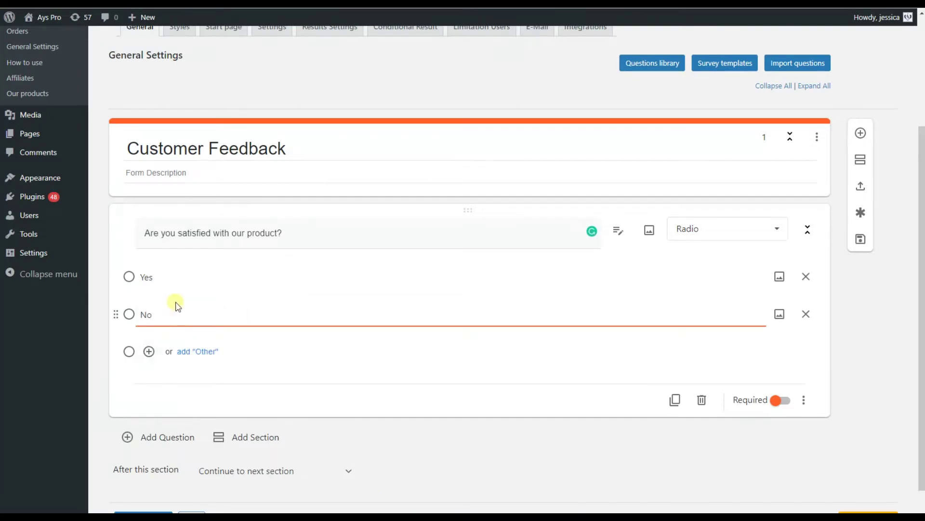
- Review the question types and keep the first question as Radio
left_click(713, 230)
scroll(701, 376, "down", 10)
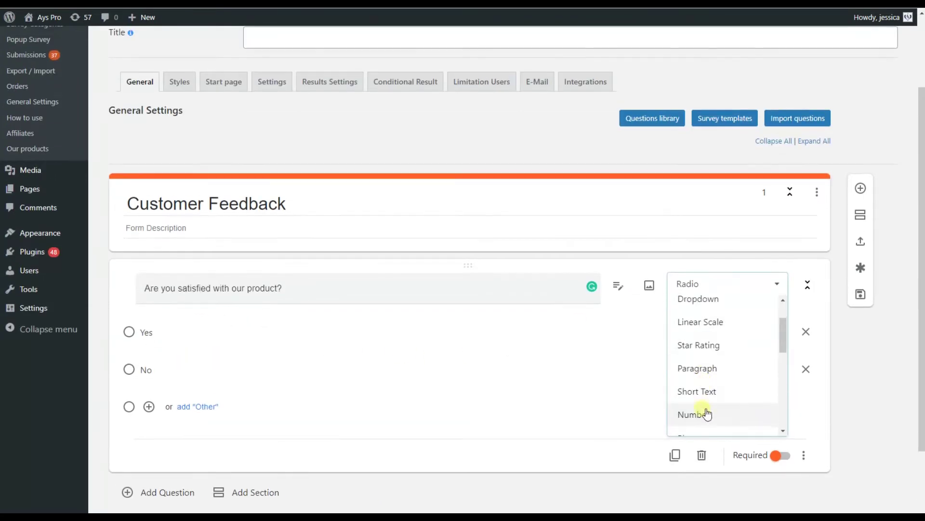
scroll(709, 416, "down", 3)
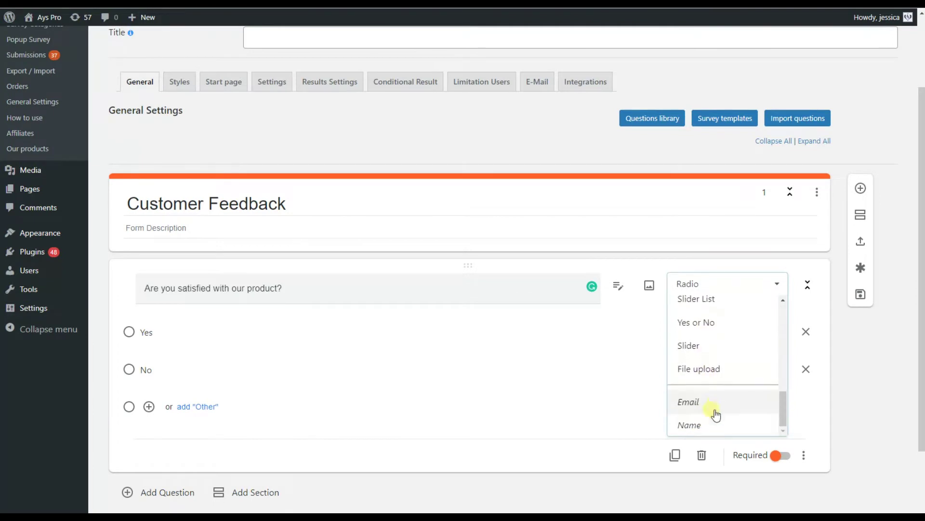
scroll(711, 366, "up", 3)
scroll(712, 362, "up", 8)
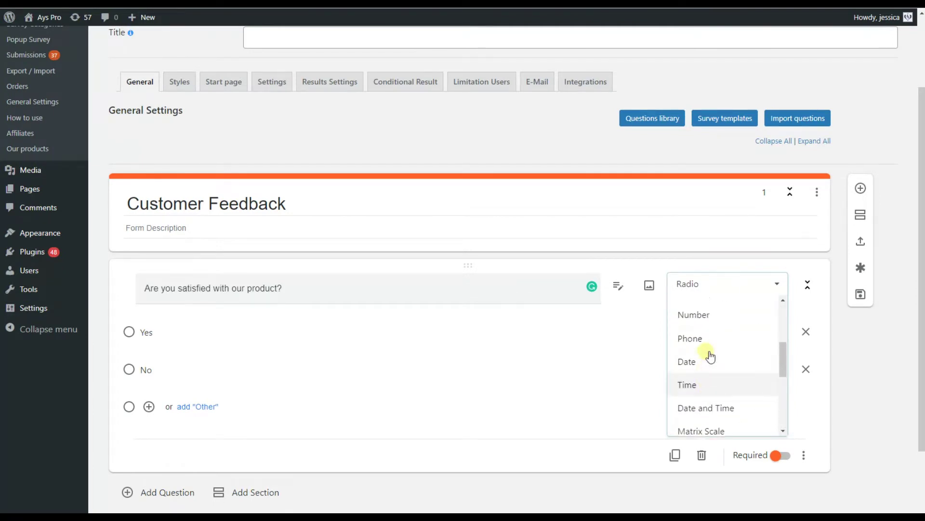
left_click(754, 288)
- Add a second question and a new section to the survey
scroll(655, 389, "down", 2)
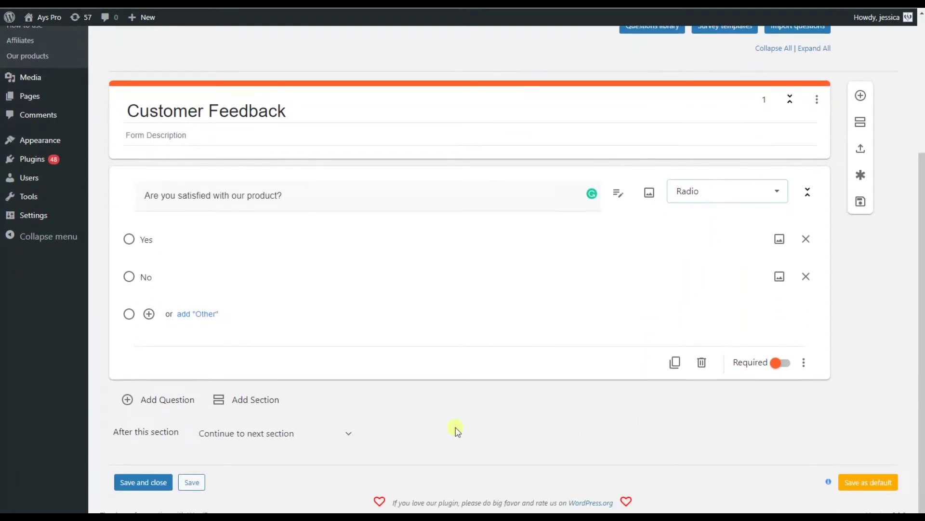
left_click(167, 403)
scroll(164, 398, "down", 3)
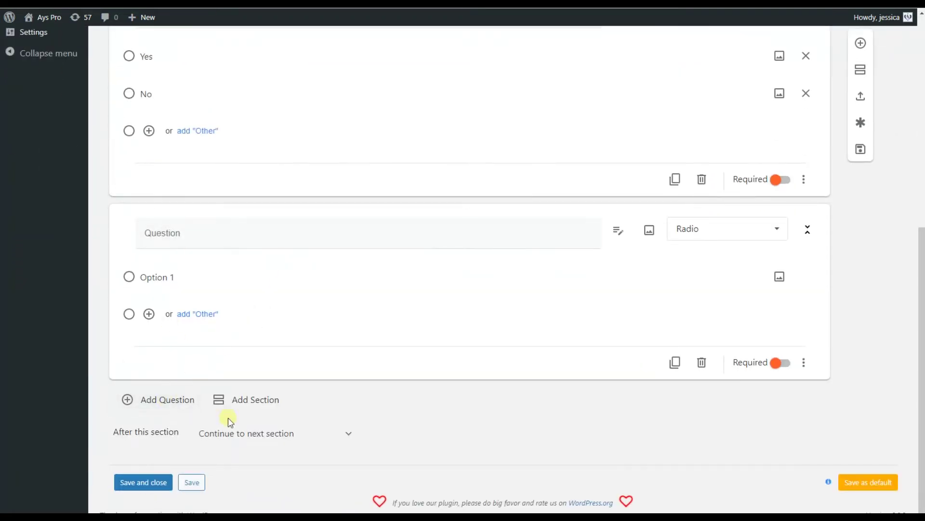
left_click(255, 409)
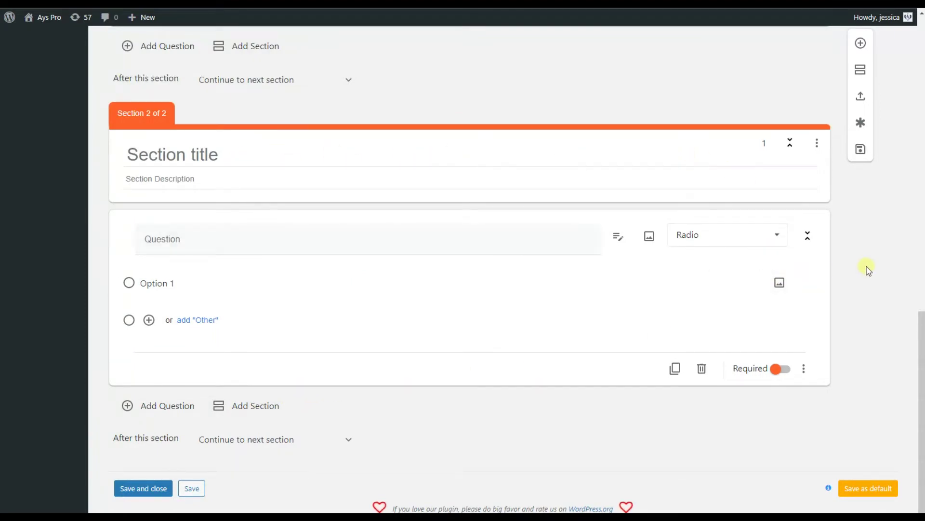
scroll(866, 268, "up", 10)
scroll(869, 270, "up", 3)
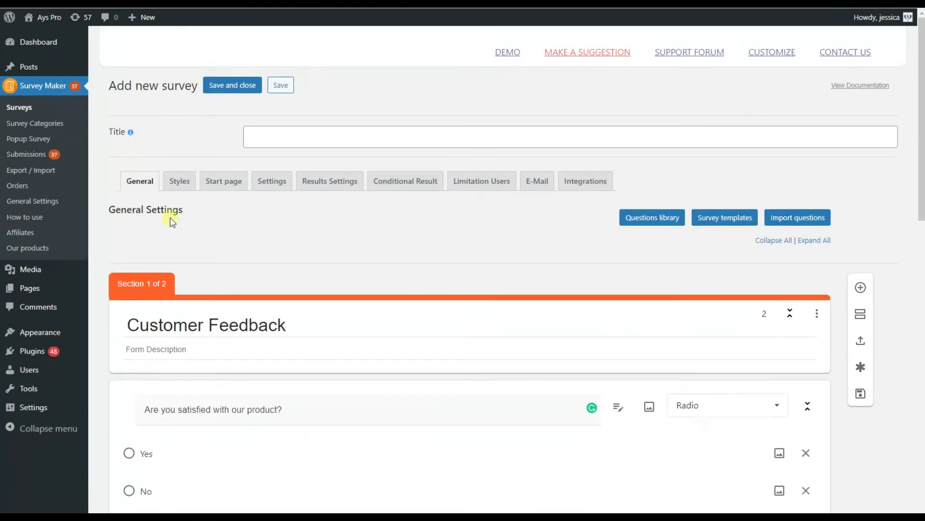
left_click(180, 181)
scroll(203, 220, "down", 1)
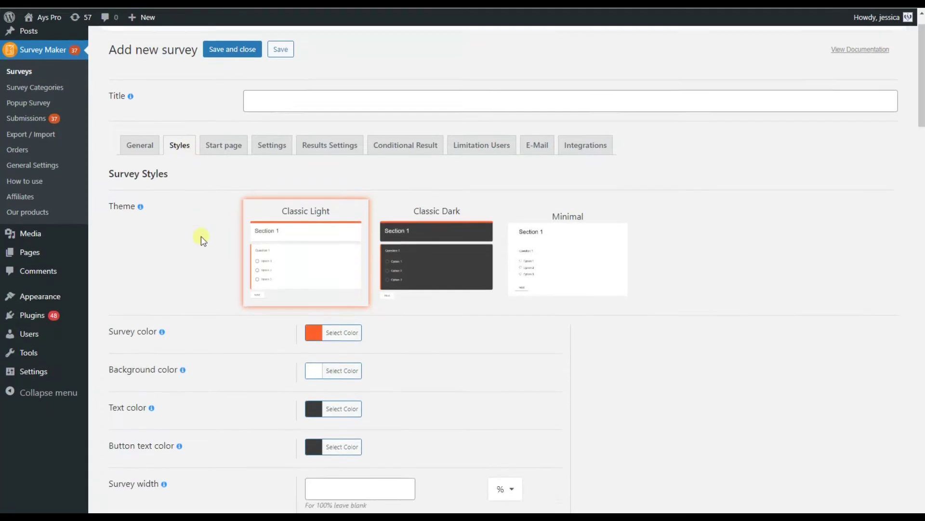
scroll(154, 227, "down", 2)
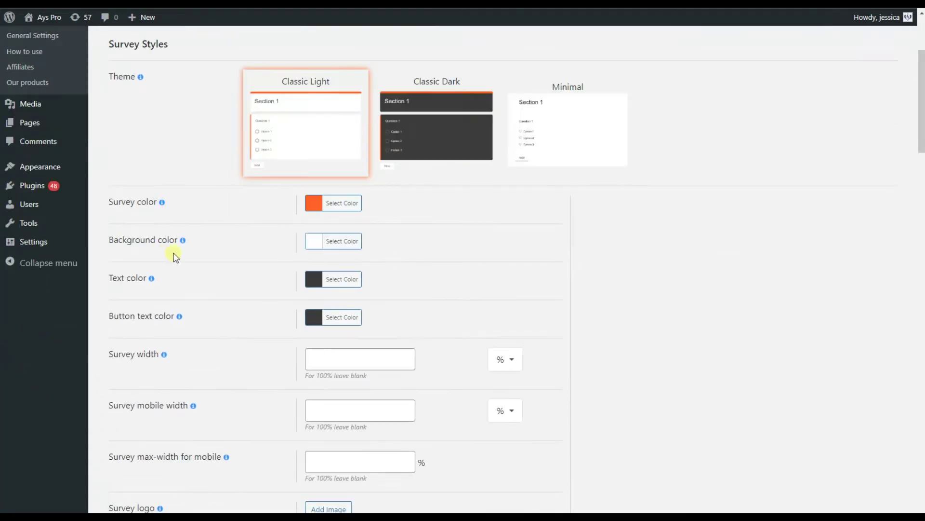
left_click(328, 206)
left_click(259, 307)
scroll(259, 307, "up", 1)
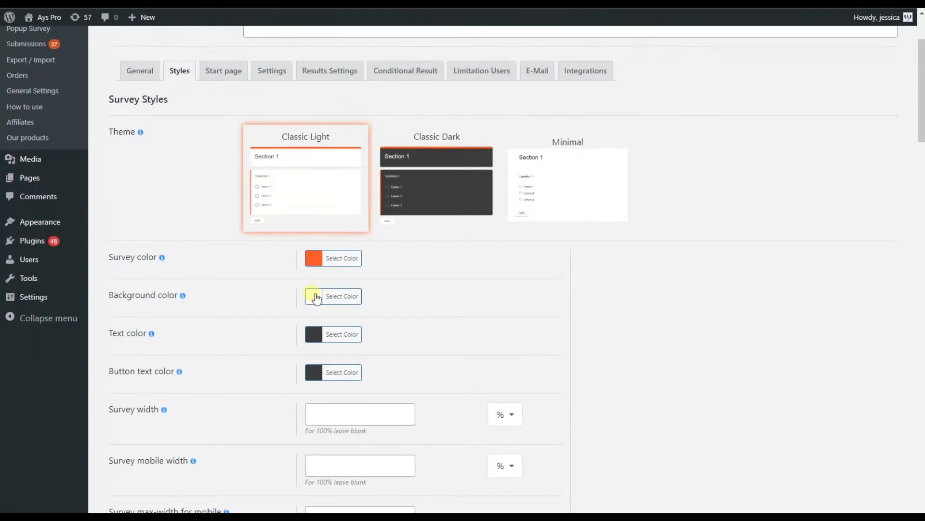
scroll(315, 297, "down", 1)
scroll(290, 320, "down", 4)
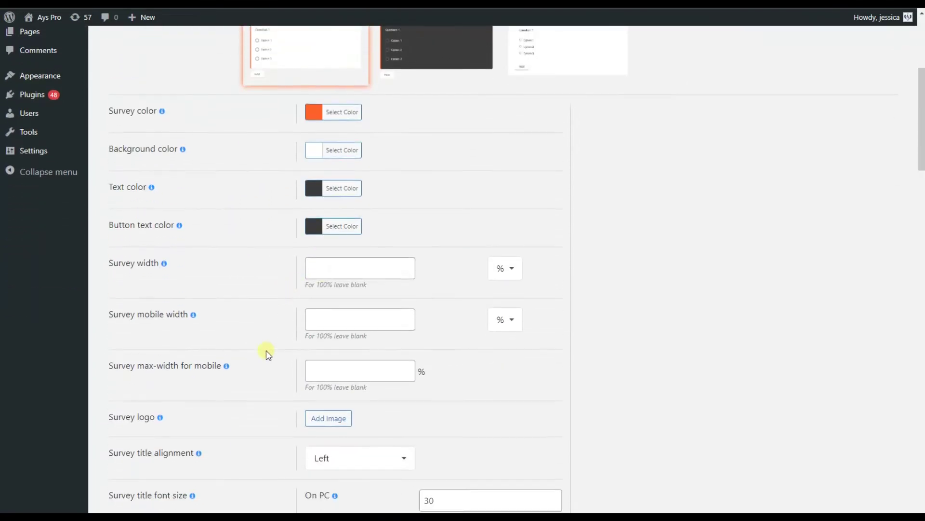
scroll(269, 355, "down", 2)
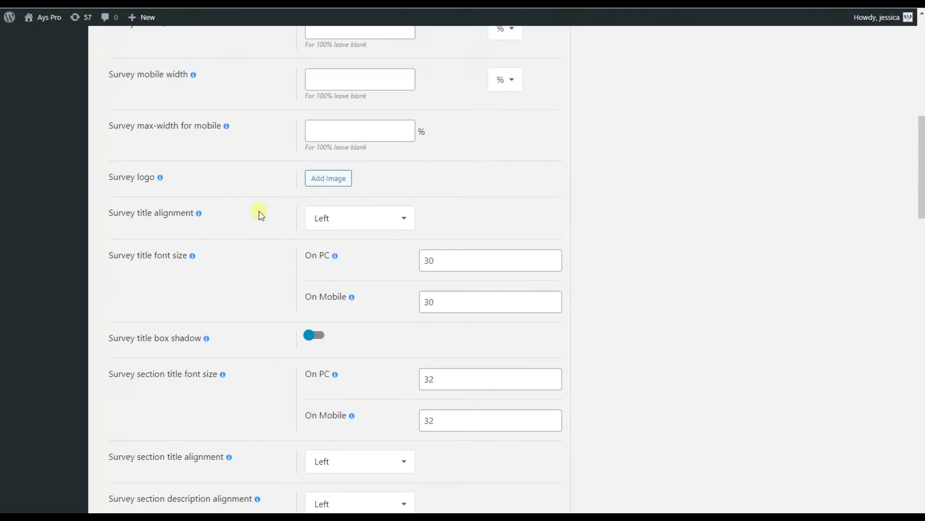
scroll(268, 299, "down", 8)
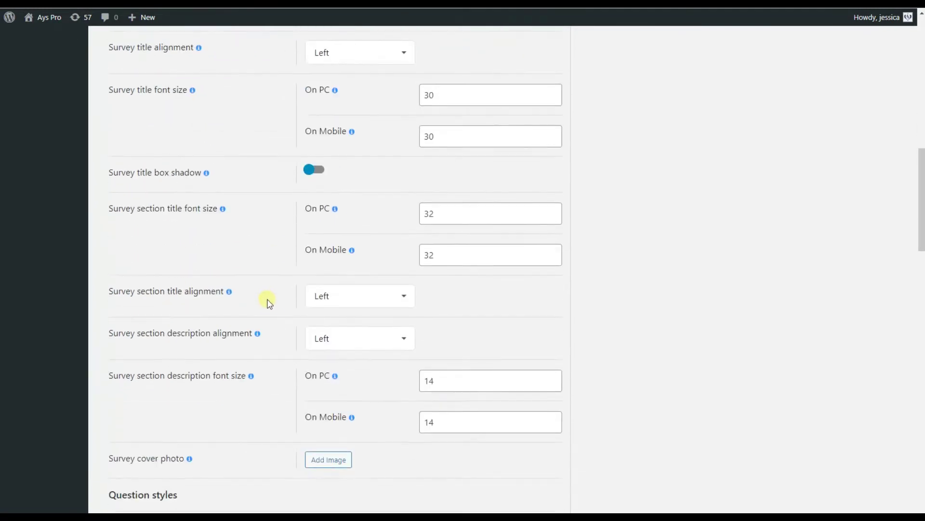
scroll(260, 287, "down", 2)
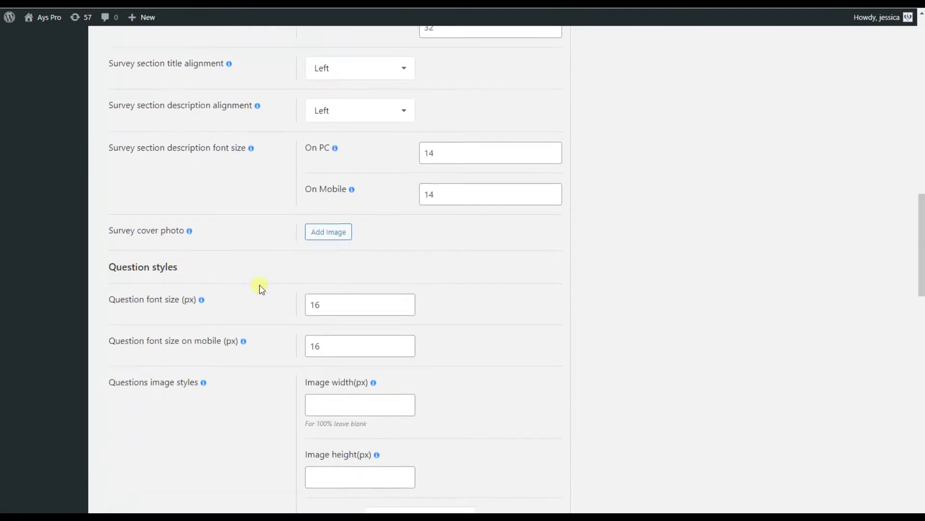
scroll(260, 288, "down", 1)
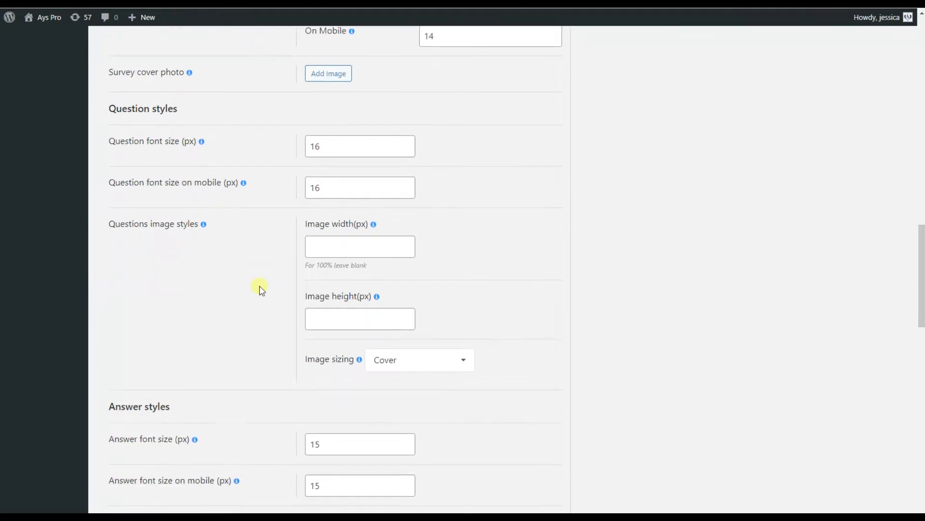
scroll(260, 289, "down", 2)
scroll(260, 289, "down", 2)
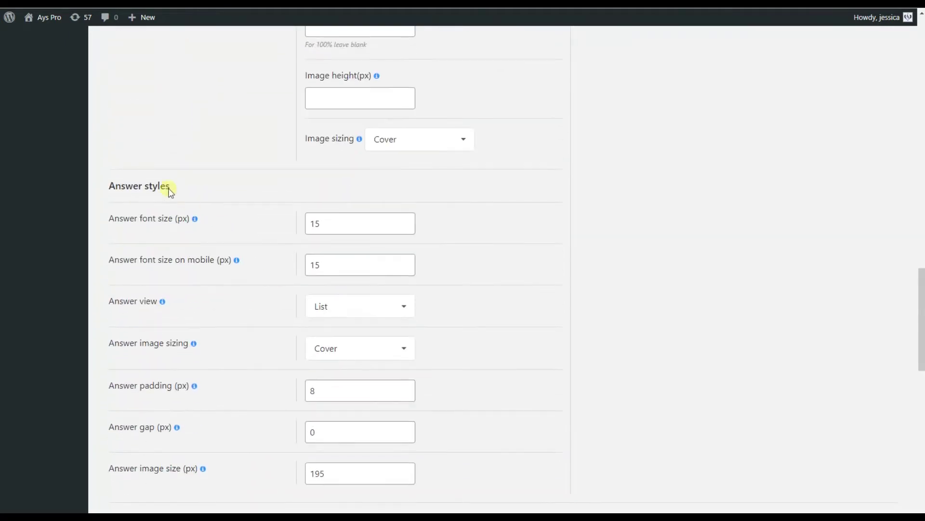
scroll(225, 272, "down", 4)
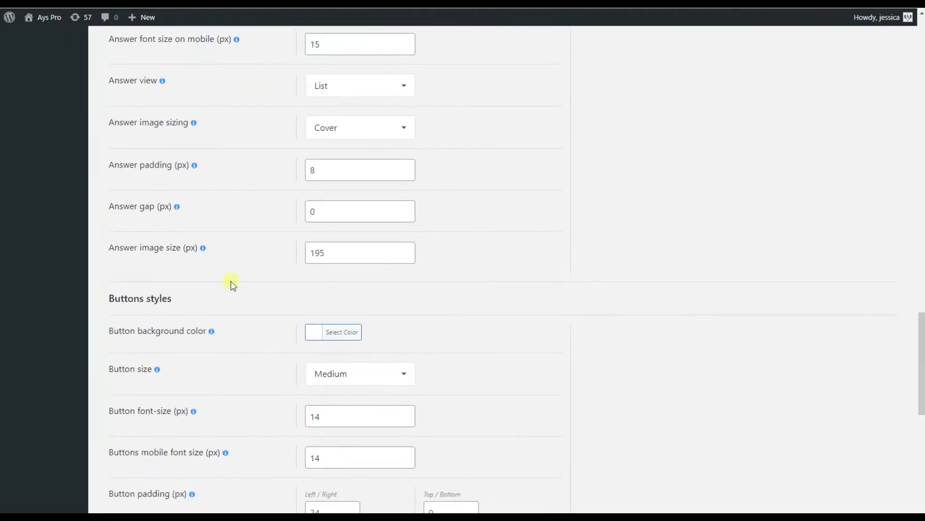
scroll(294, 282, "up", 1)
scroll(289, 284, "down", 3)
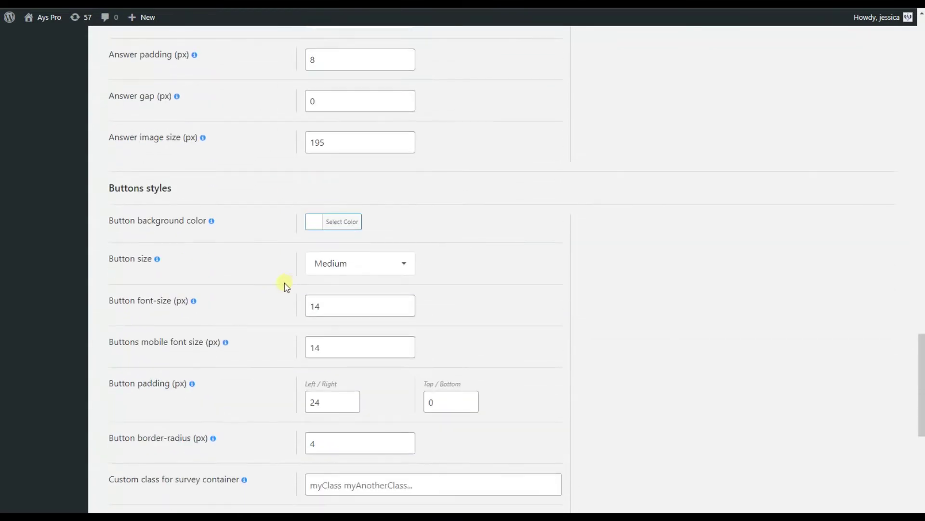
scroll(291, 206, "down", 2)
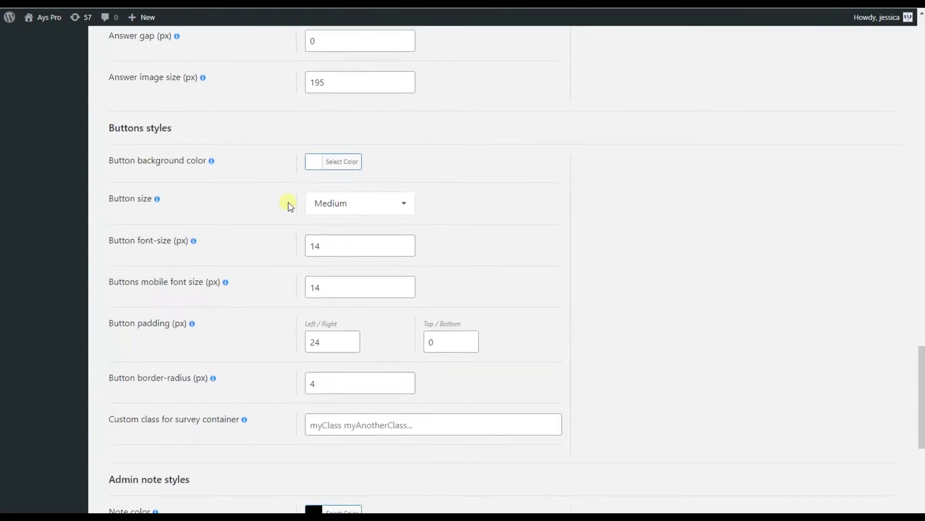
scroll(289, 206, "down", 4)
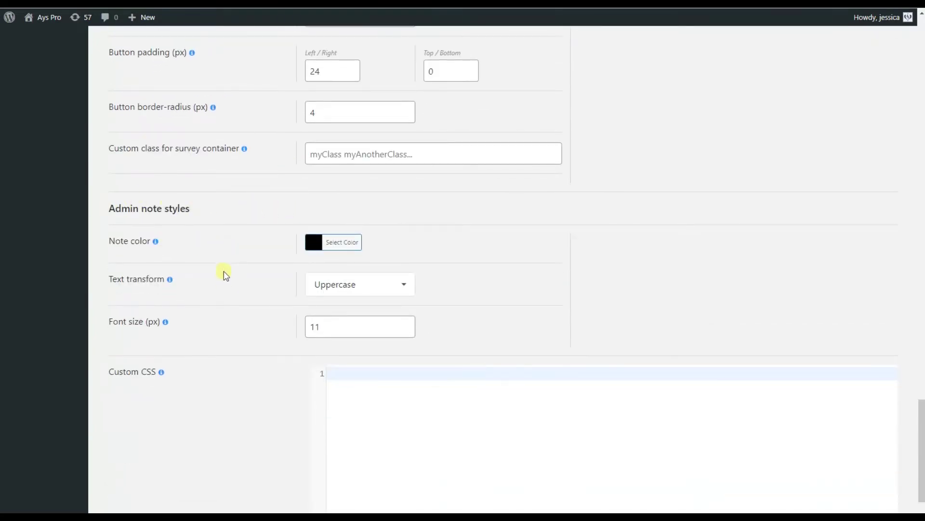
scroll(224, 284, "down", 2)
scroll(309, 357, "up", 1)
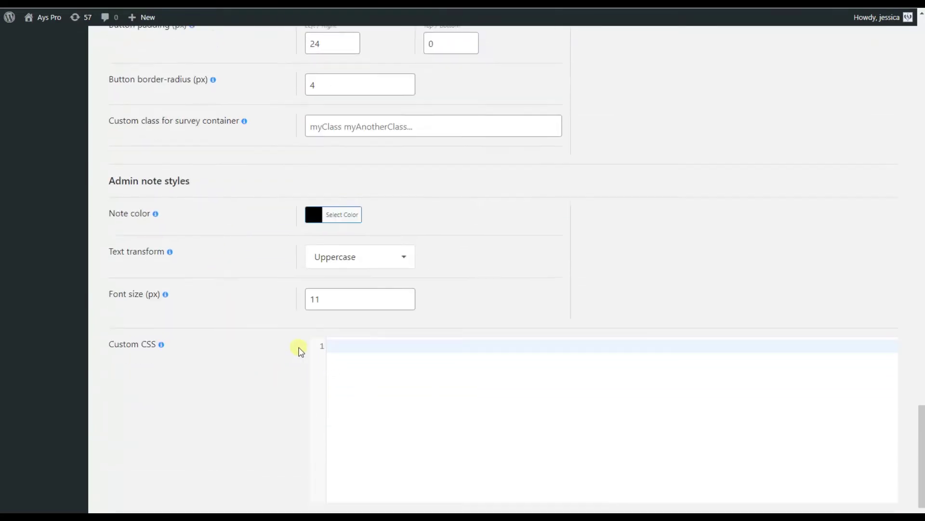
scroll(299, 351, "up", 20)
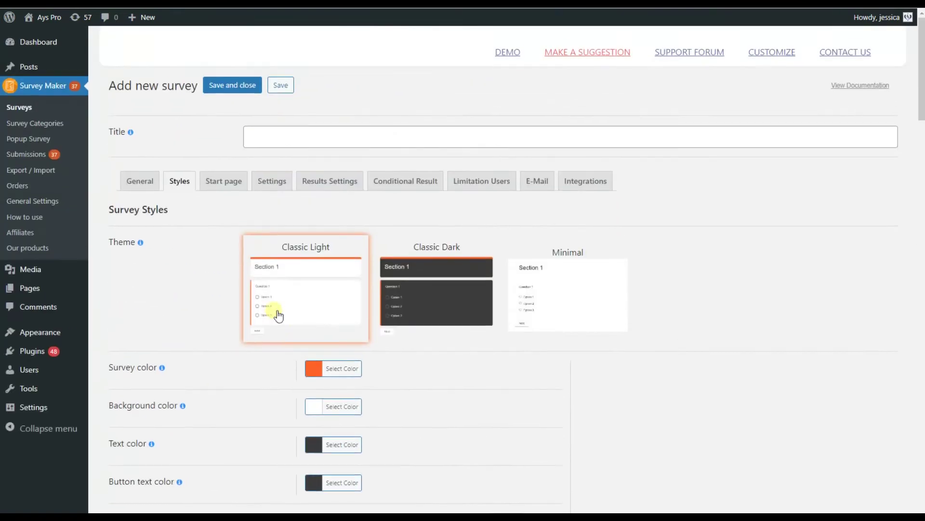
left_click(224, 182)
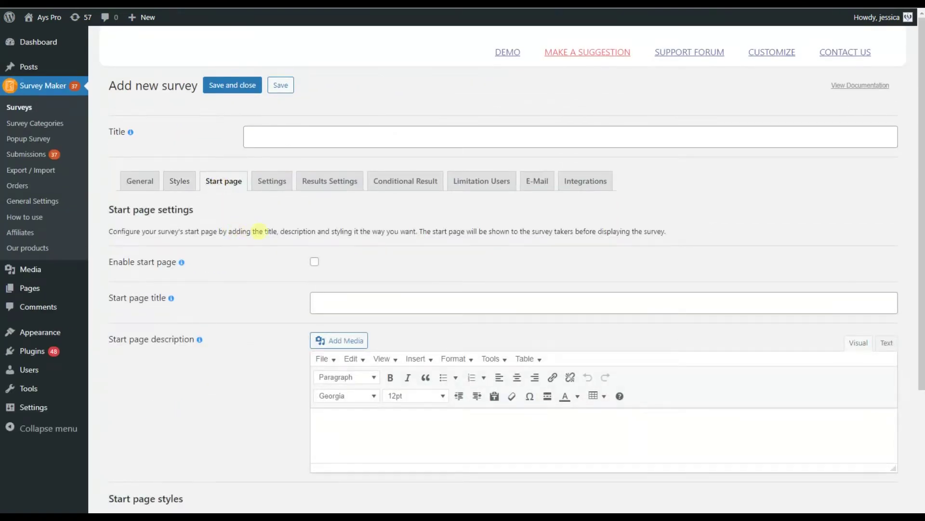
- Enable the start page and give it the title 'Start the Survey'
scroll(704, 230, "down", 2)
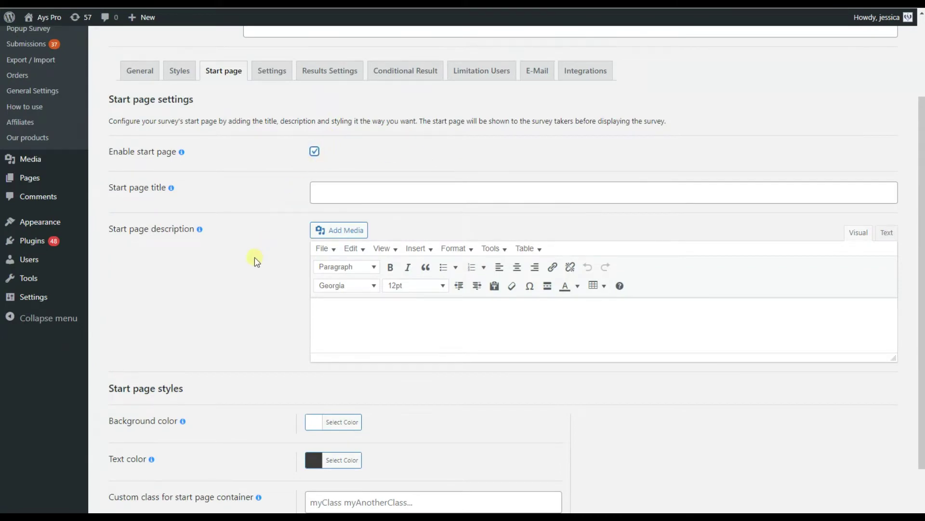
left_click(335, 197)
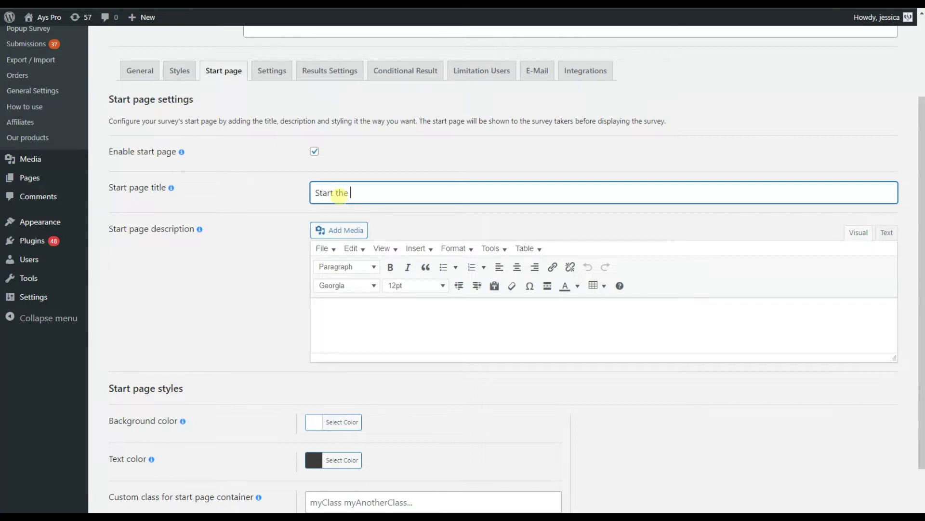
left_click(272, 253)
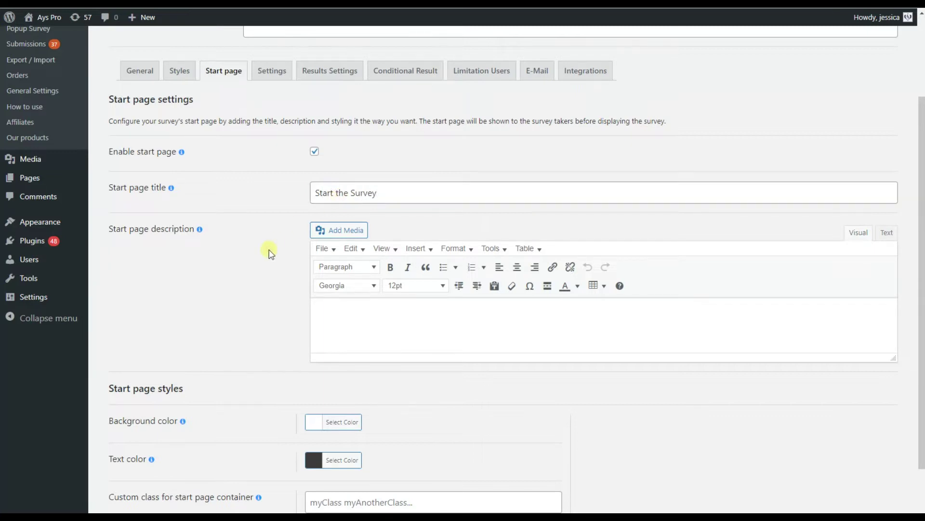
- Review the start page background and text colour choices, leaving both unchanged
scroll(272, 253, "down", 1)
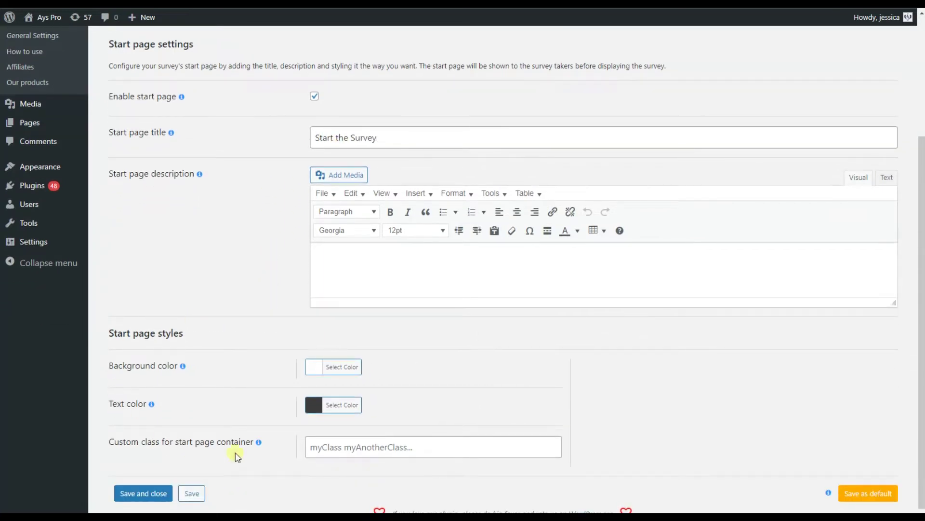
left_click(319, 368)
left_click(473, 393)
left_click(320, 414)
scroll(440, 432, "down", 2)
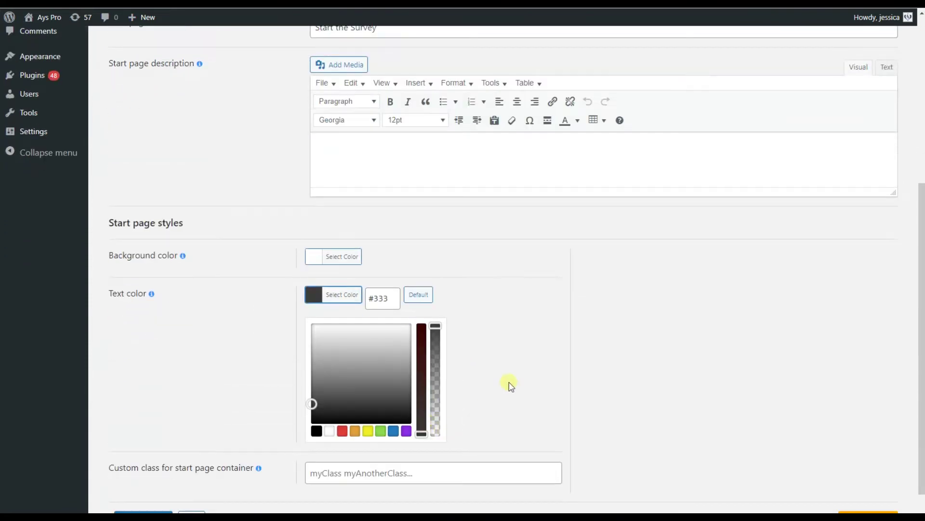
left_click(508, 385)
scroll(290, 350, "up", 5)
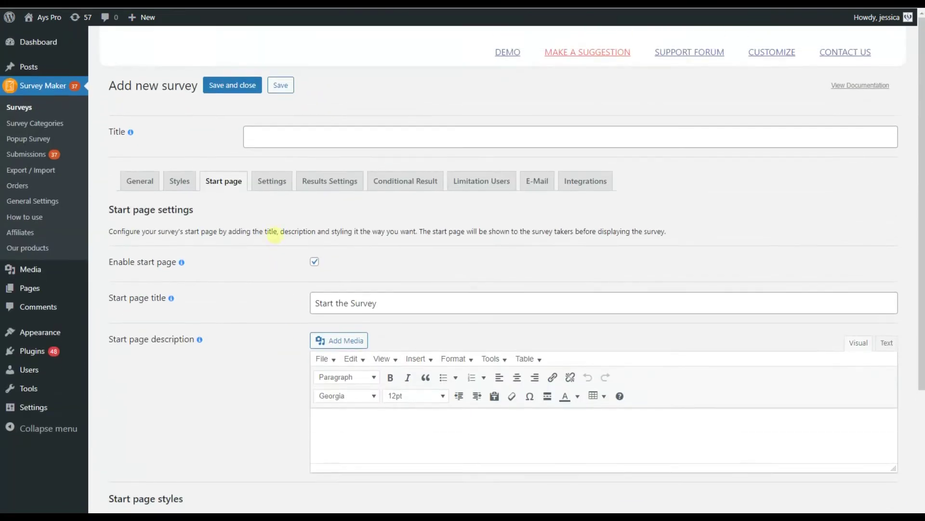
left_click(275, 187)
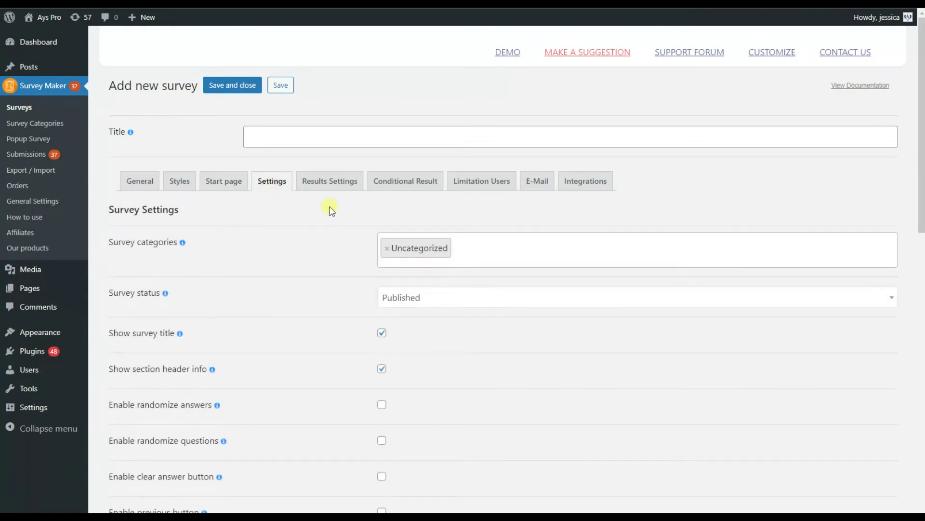
- Scroll through the survey's Settings tab to review its options
scroll(331, 208, "down", 2)
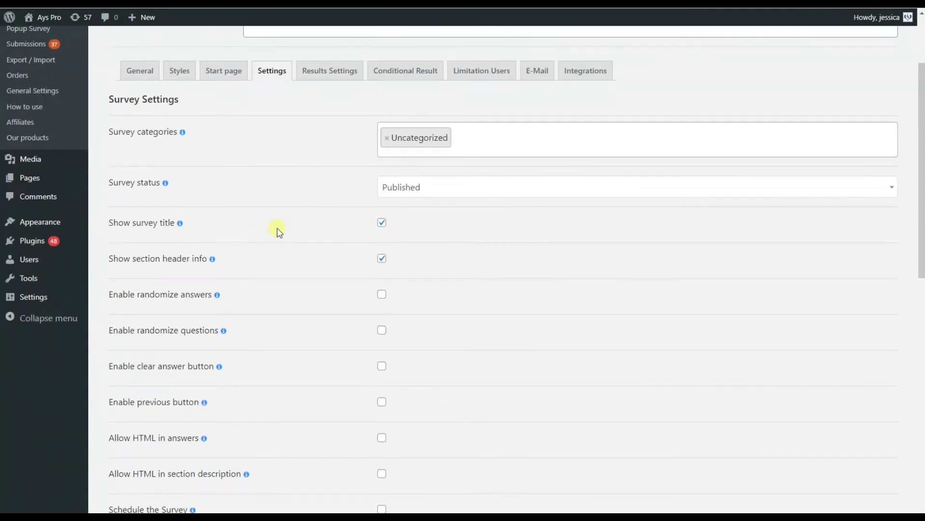
scroll(278, 229, "down", 2)
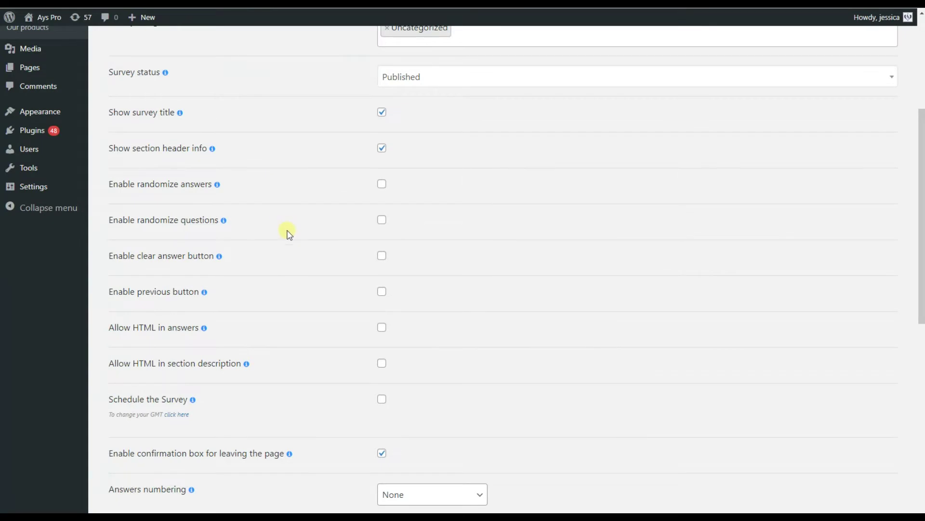
scroll(290, 233, "down", 3)
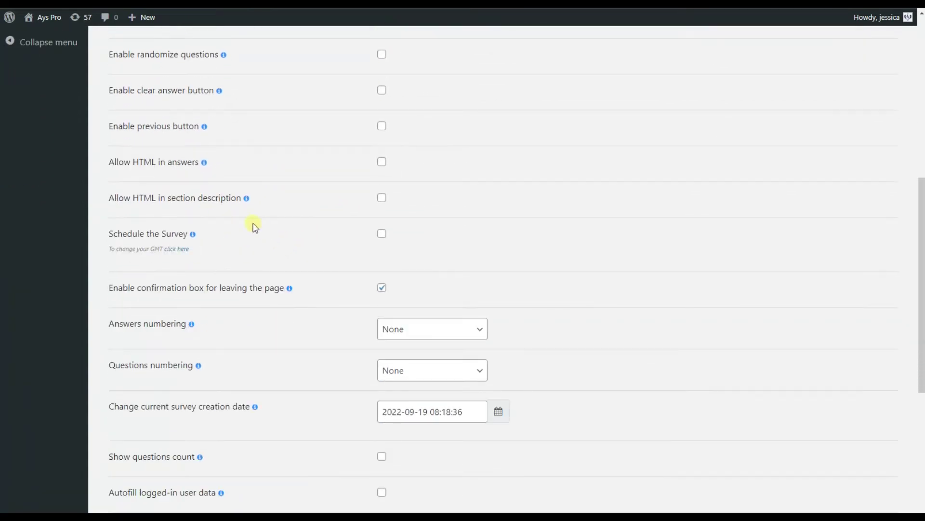
scroll(289, 252, "down", 4)
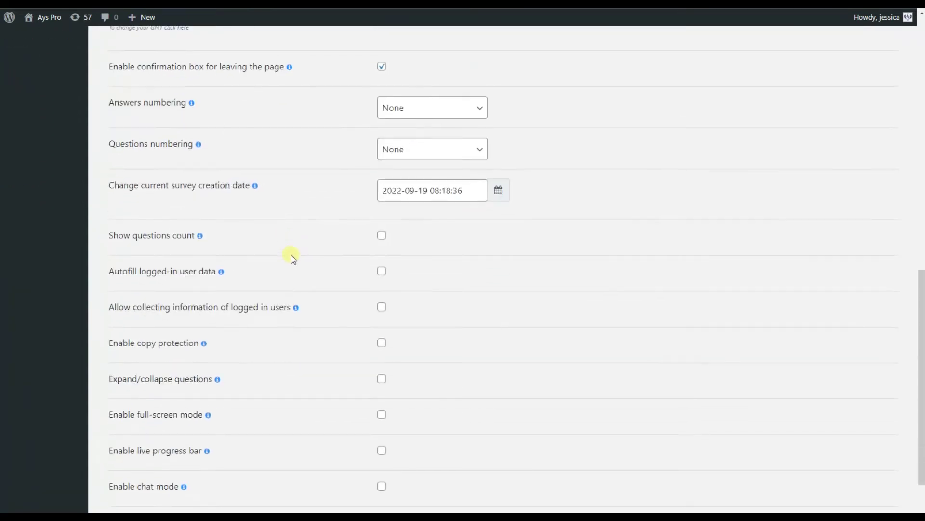
scroll(295, 259, "down", 1)
scroll(324, 384, "up", 15)
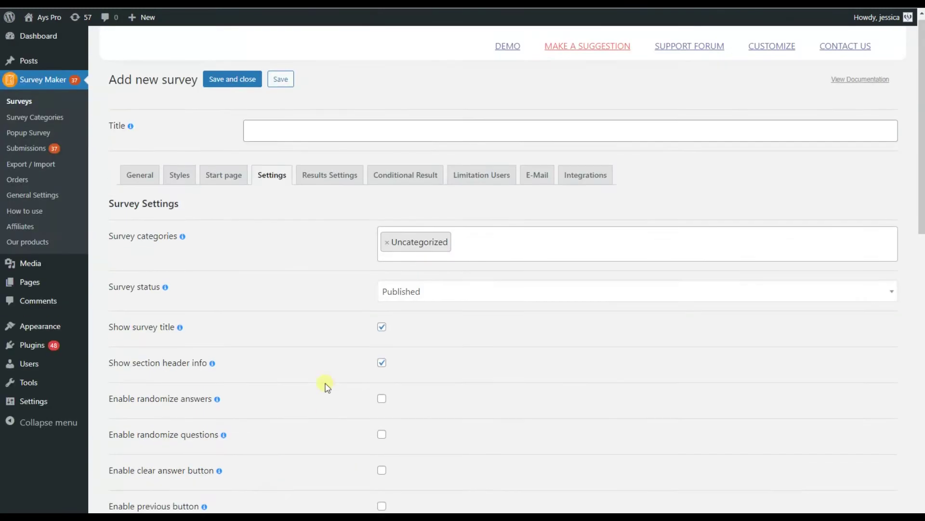
left_click(340, 182)
- Turn on Redirect after submission and Enable EXIT button in Results Settings
scroll(323, 220, "down", 1)
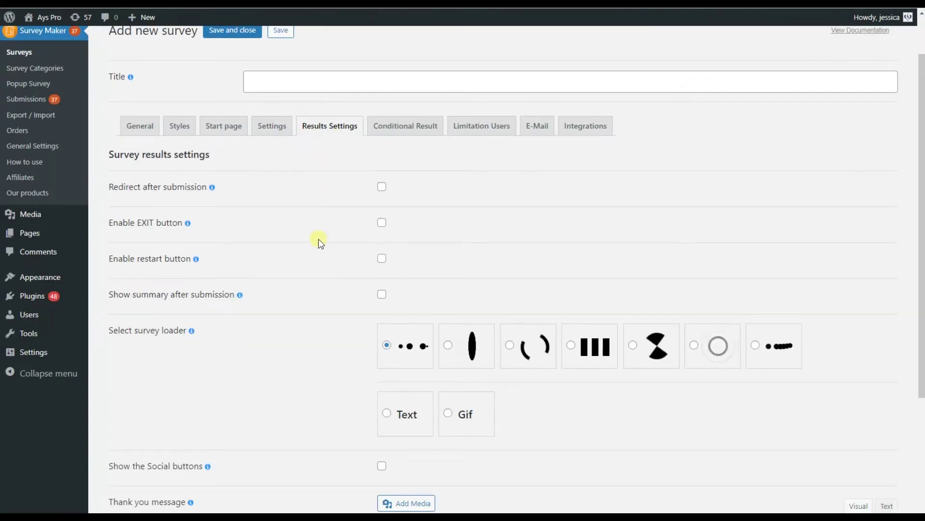
scroll(260, 410, "down", 2)
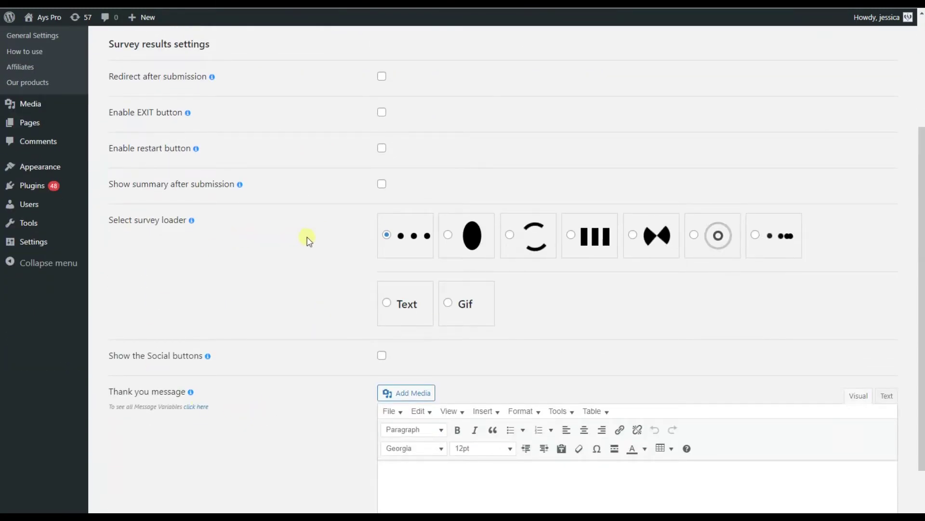
left_click(382, 76)
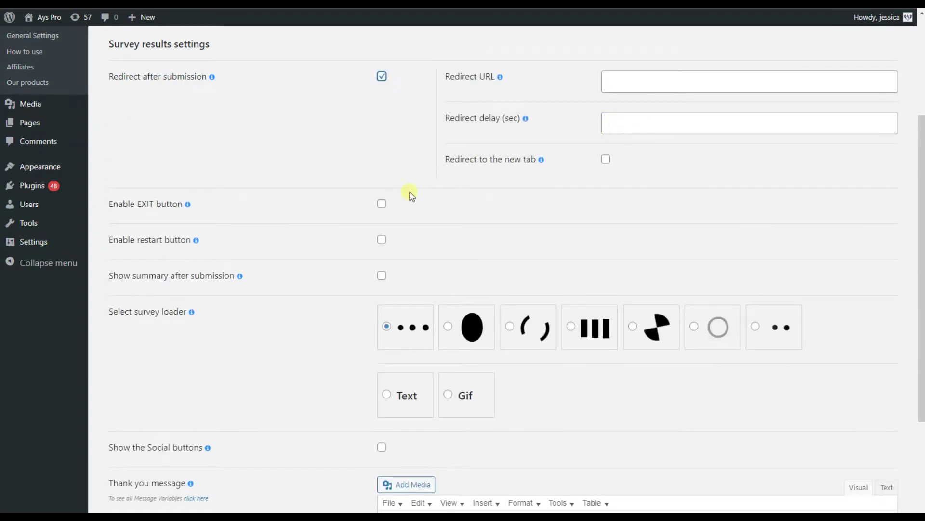
left_click(387, 208)
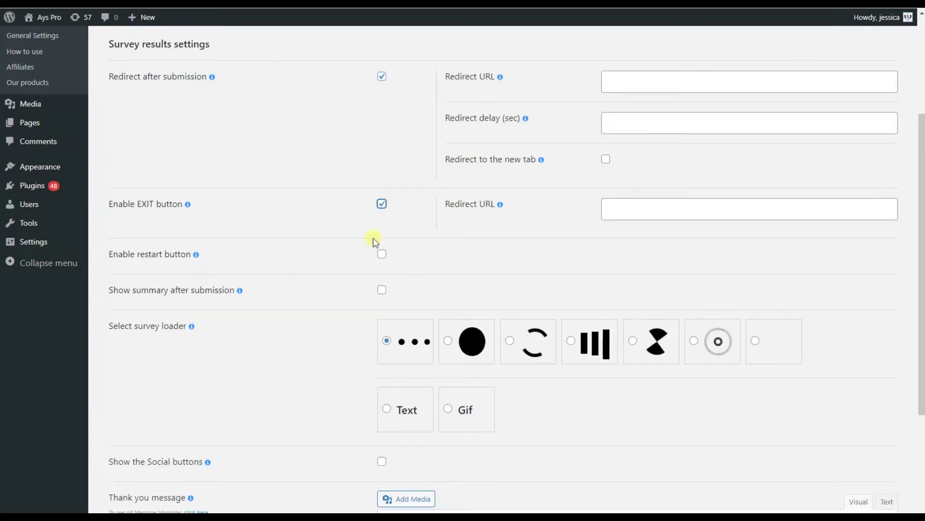
scroll(337, 295, "down", 3)
scroll(337, 296, "up", 4)
- Add a result condition requiring the body type answer Pear-shaped
left_click(405, 65)
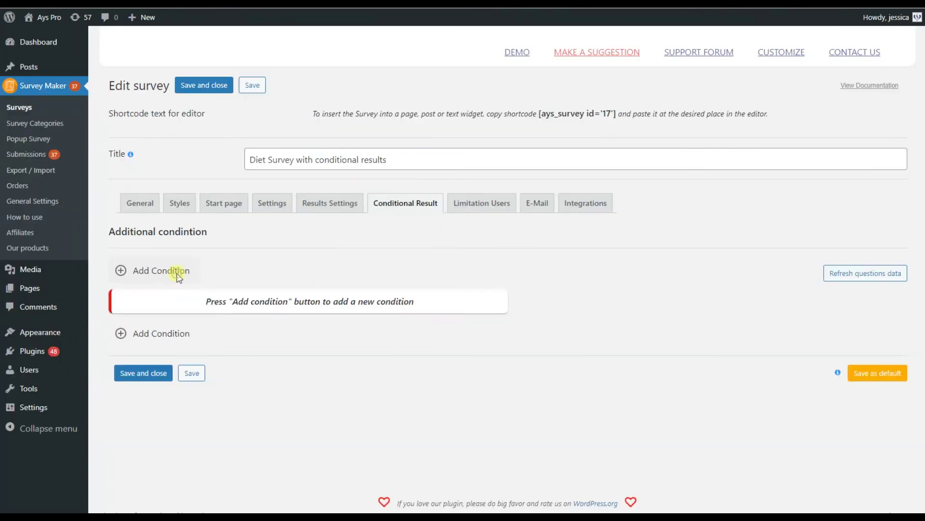
left_click(161, 271)
left_click(202, 182)
left_click(183, 231)
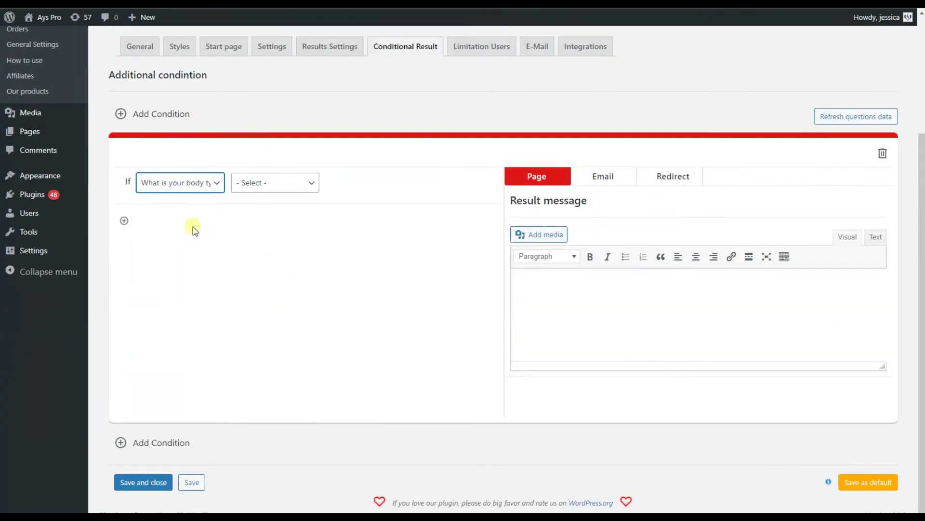
left_click(251, 183)
left_click(251, 206)
left_click(124, 221)
- Add an And condition row requiring Age greater than 25
left_click(302, 235)
left_click(304, 249)
left_click(207, 272)
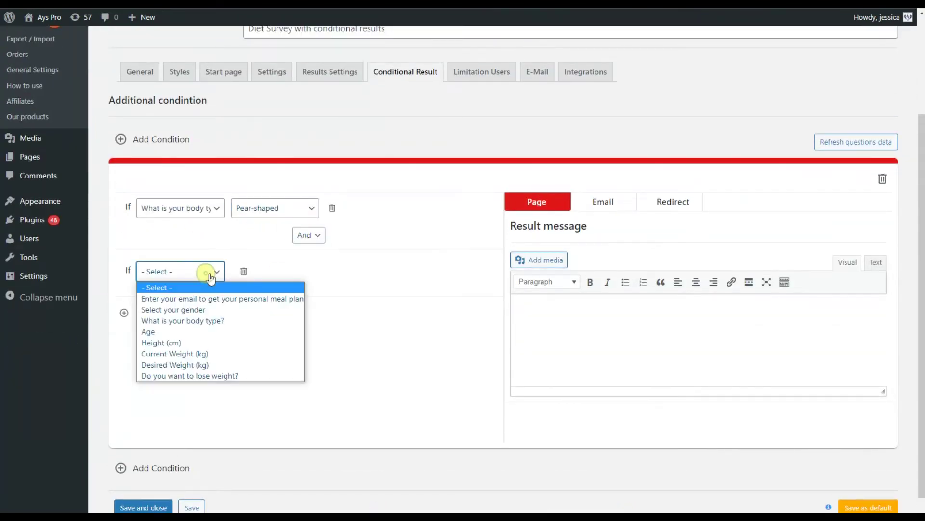
left_click(169, 335)
left_click(275, 272)
left_click(263, 312)
left_click(356, 270)
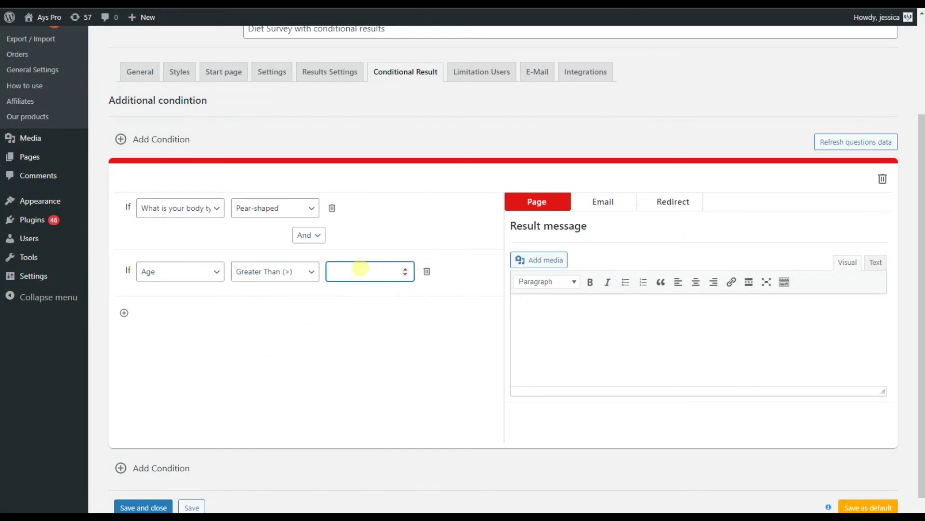
type("25")
- Check the result message, Email and Redirect settings, then add another condition block
left_click(543, 307)
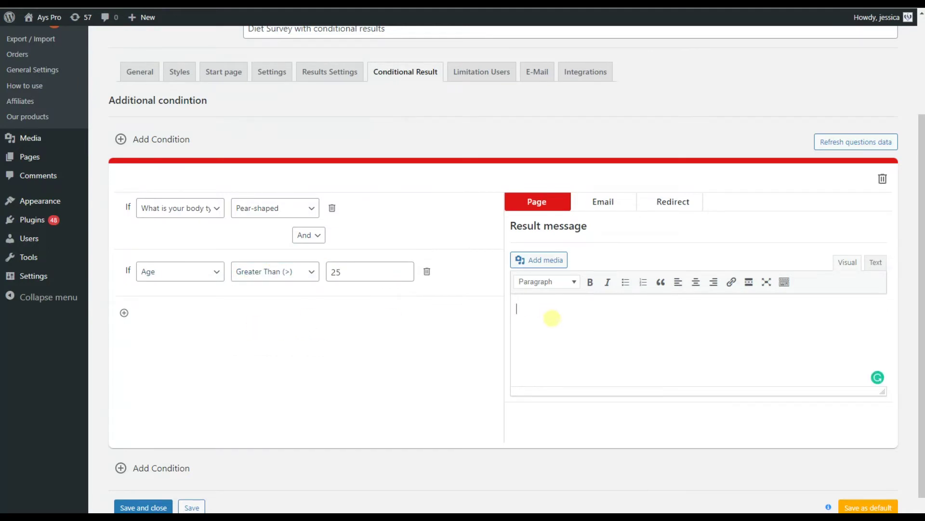
left_click(604, 203)
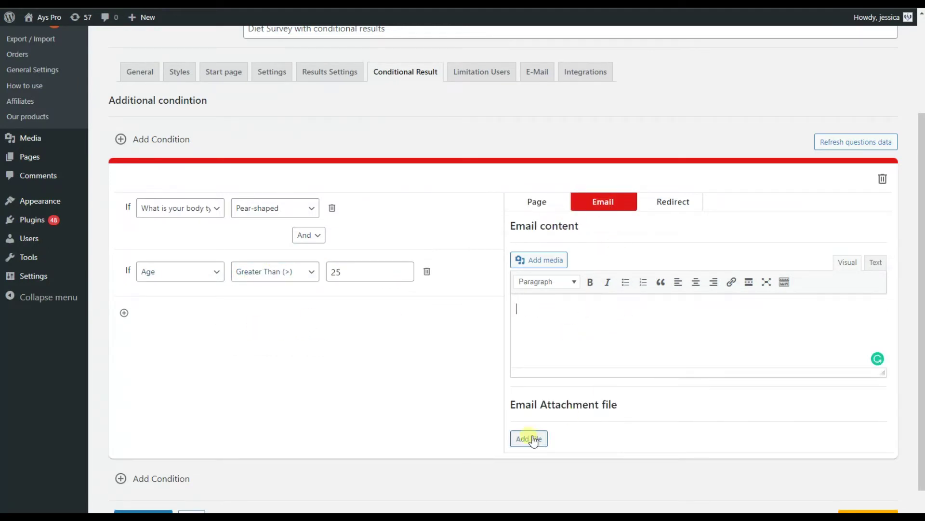
left_click(681, 205)
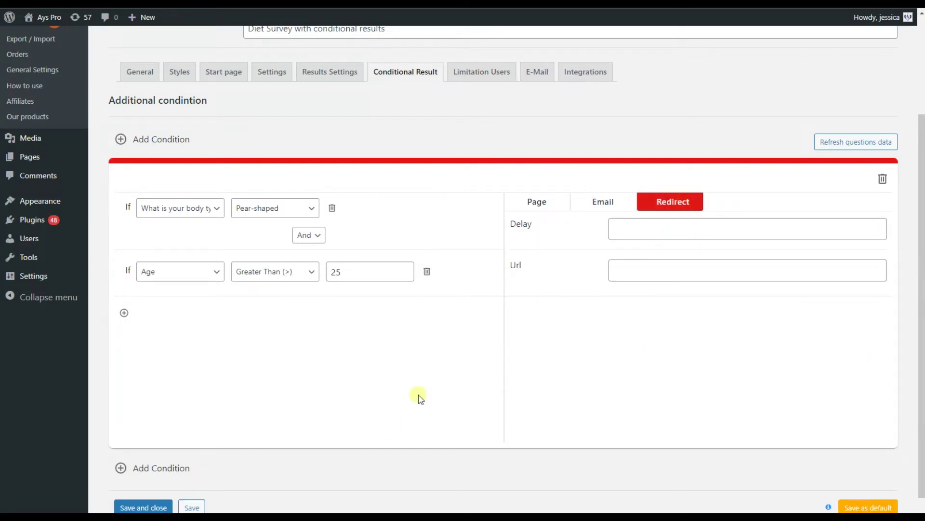
scroll(289, 424, "down", 1)
left_click(165, 442)
scroll(465, 384, "up", 9)
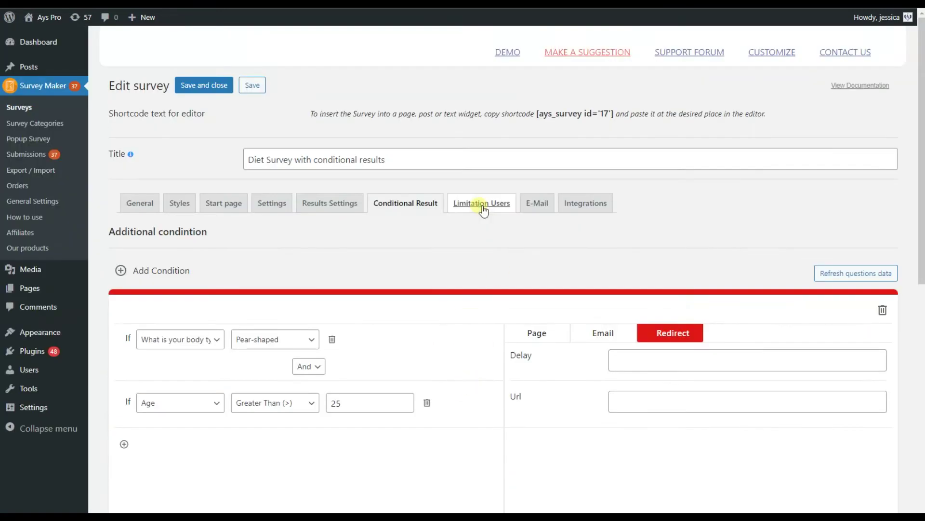
left_click(482, 204)
- Restrict the survey to selected user roles and selected users
scroll(653, 223, "down", 1)
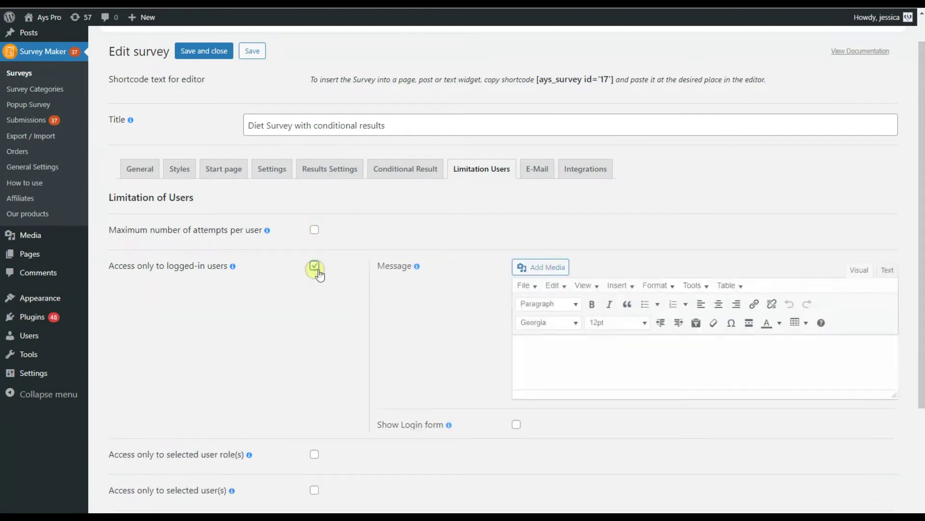
scroll(345, 356, "down", 2)
left_click(316, 358)
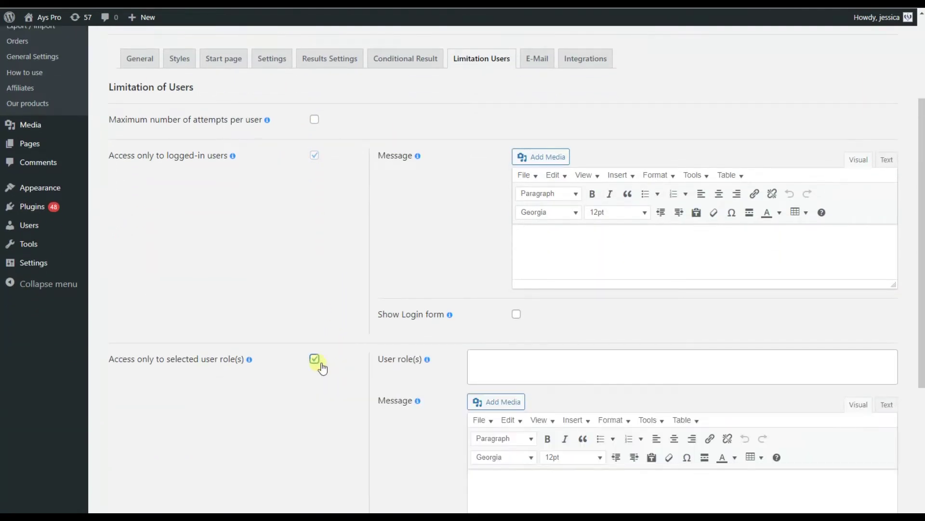
scroll(322, 370, "down", 4)
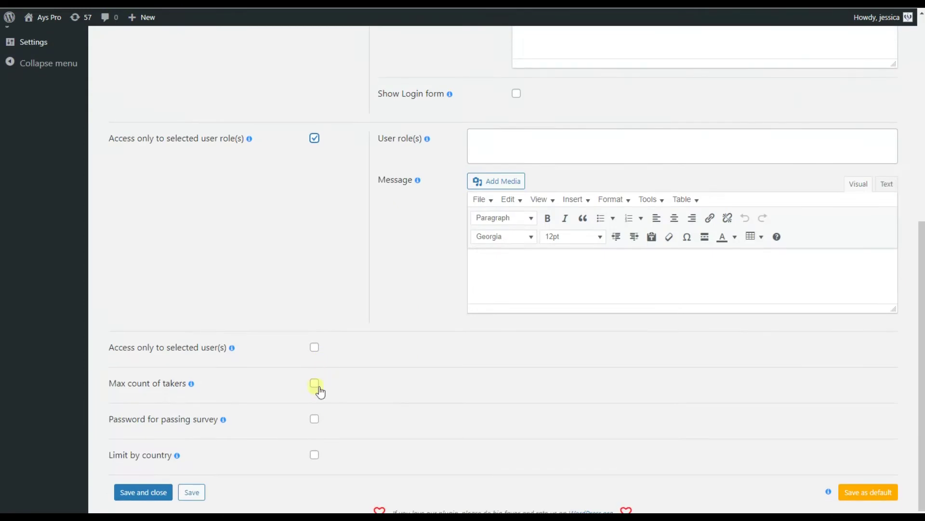
left_click(314, 347)
- Require a password, limit the survey by country, and turn on emails to the user
scroll(299, 361, "down", 2)
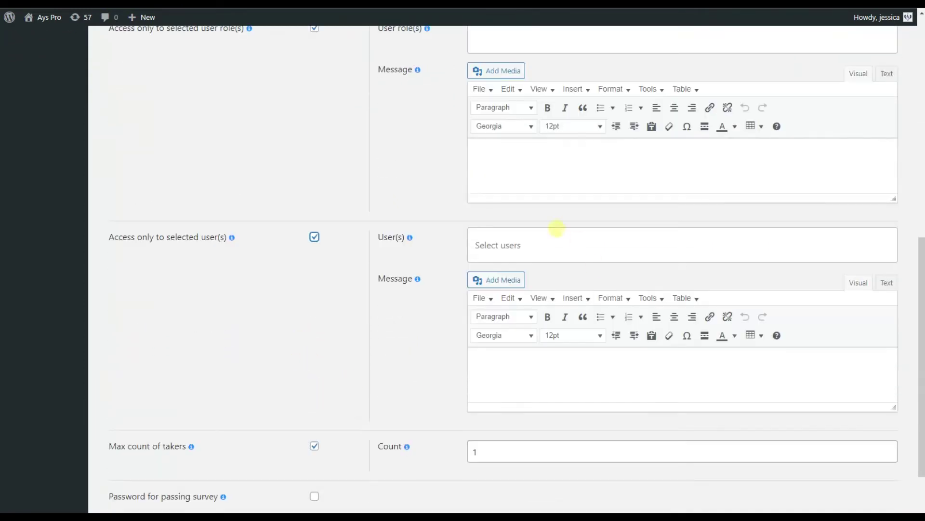
scroll(436, 328, "down", 2)
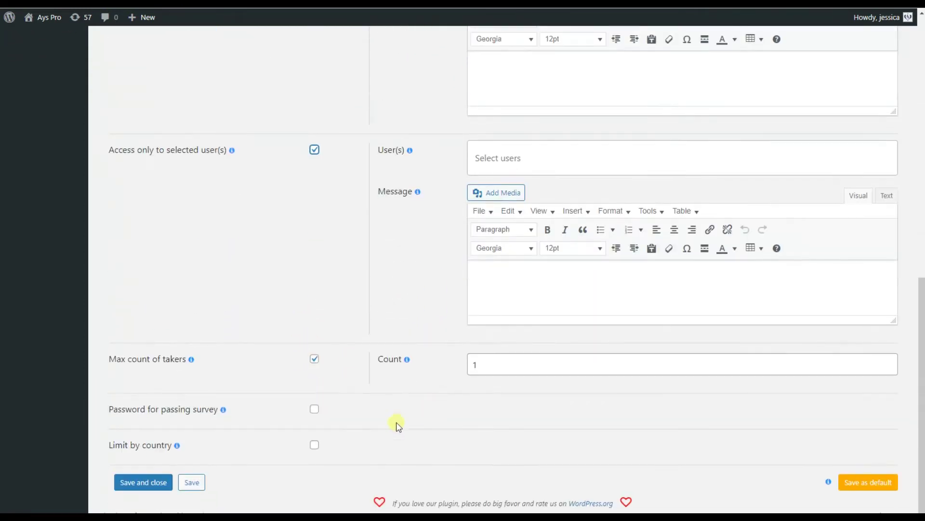
left_click(317, 412)
scroll(314, 415, "down", 4)
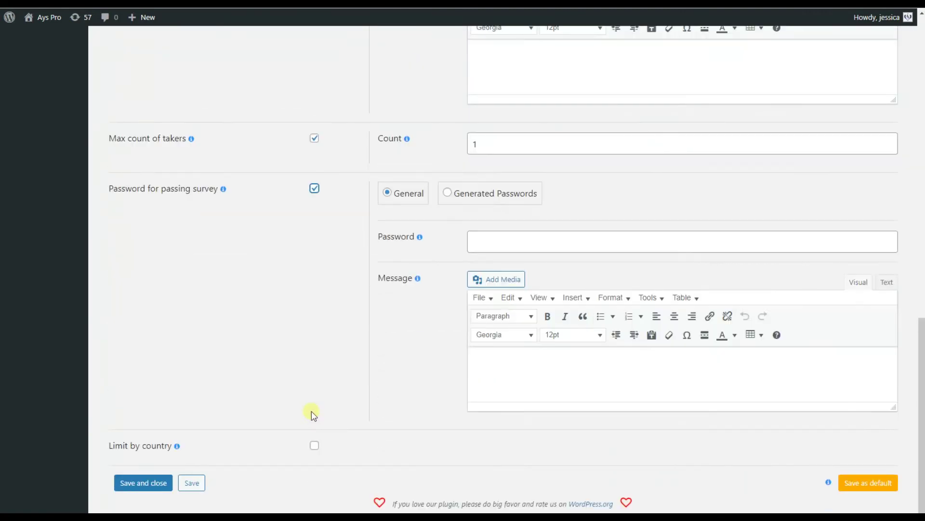
left_click(315, 446)
left_click(424, 450)
scroll(428, 364, "down", 8)
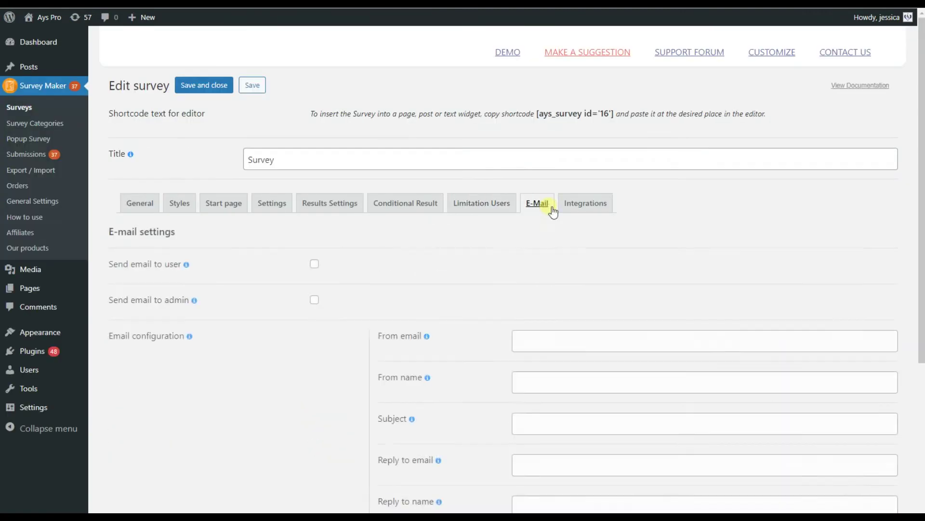
scroll(426, 208, "down", 2)
left_click(314, 153)
- Turn on the admin e-mail and the summaries sent to admin and users
scroll(341, 267, "down", 1)
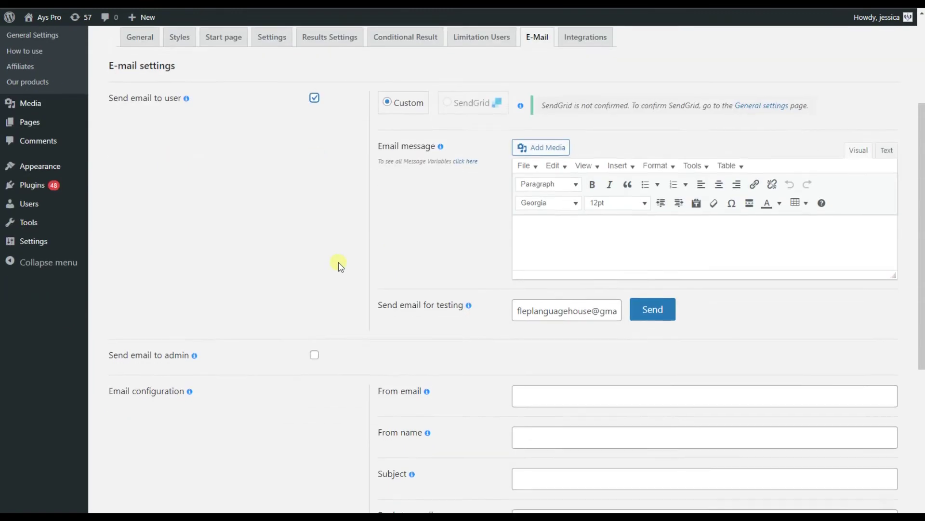
scroll(328, 284, "down", 1)
left_click(315, 301)
scroll(314, 302, "down", 4)
mouse_move(196, 80)
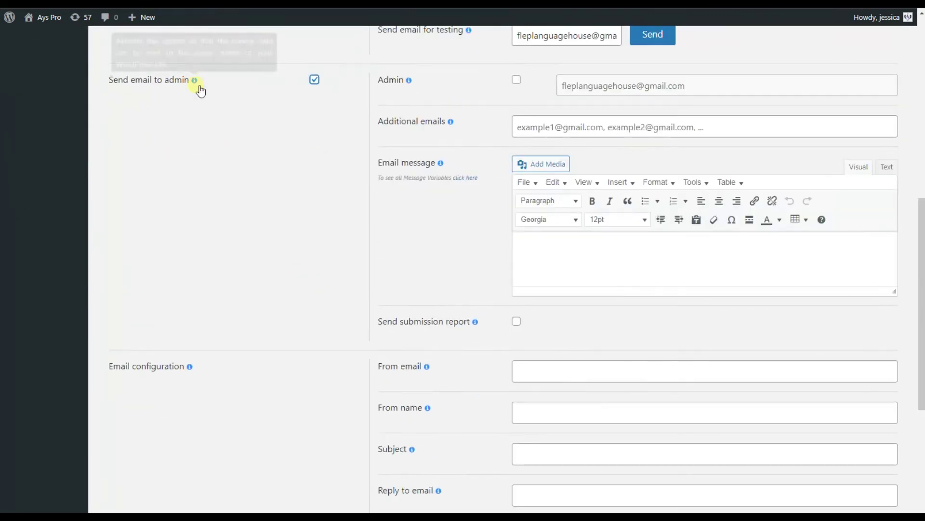
scroll(254, 213, "down", 3)
mouse_move(192, 202)
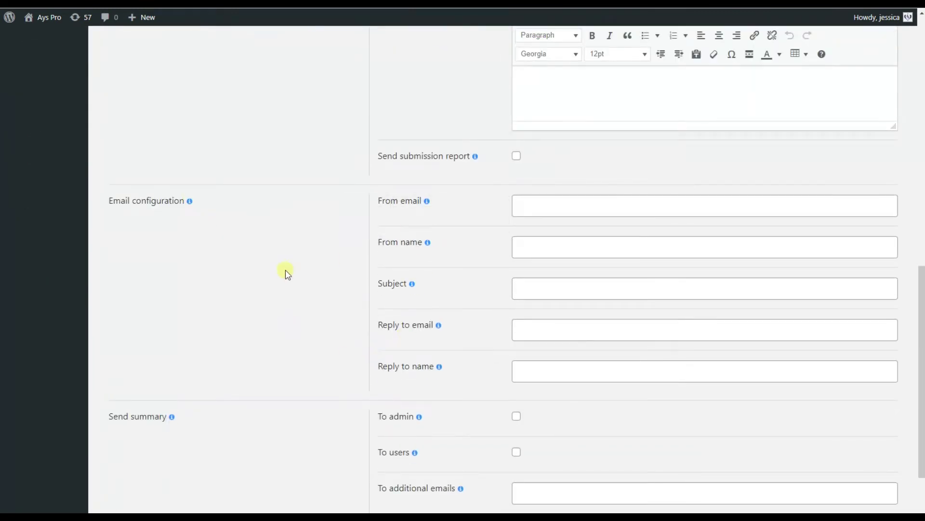
scroll(287, 275, "down", 2)
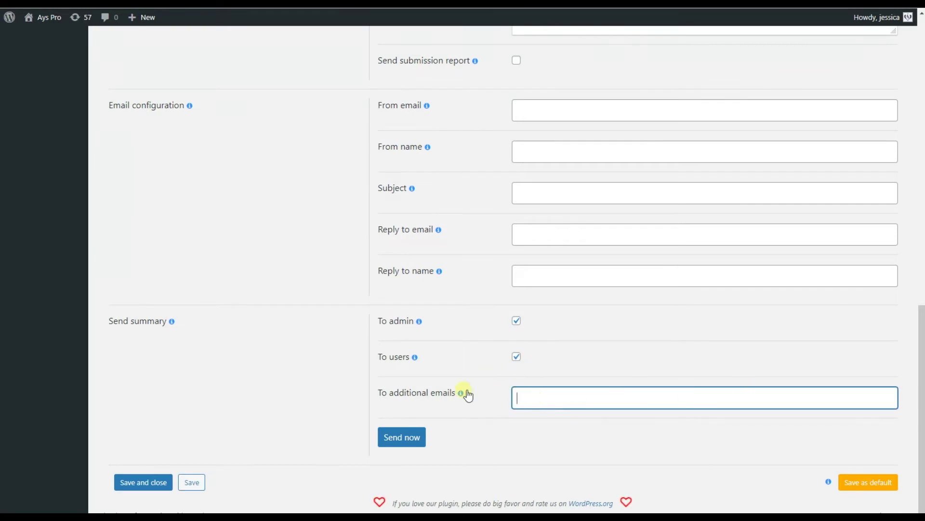
scroll(214, 363, "up", 15)
- Look over the survey's Integrations settings
left_click(592, 169)
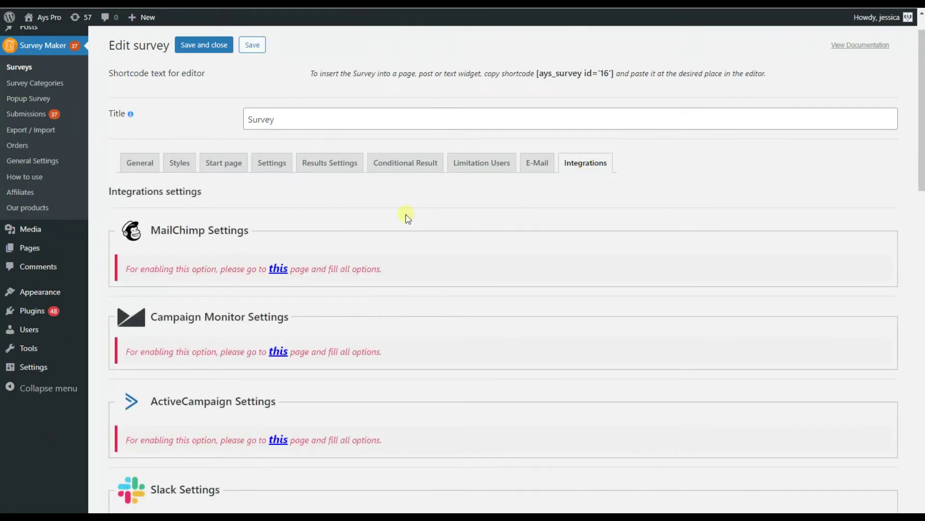
scroll(407, 218, "down", 15)
scroll(406, 218, "up", 15)
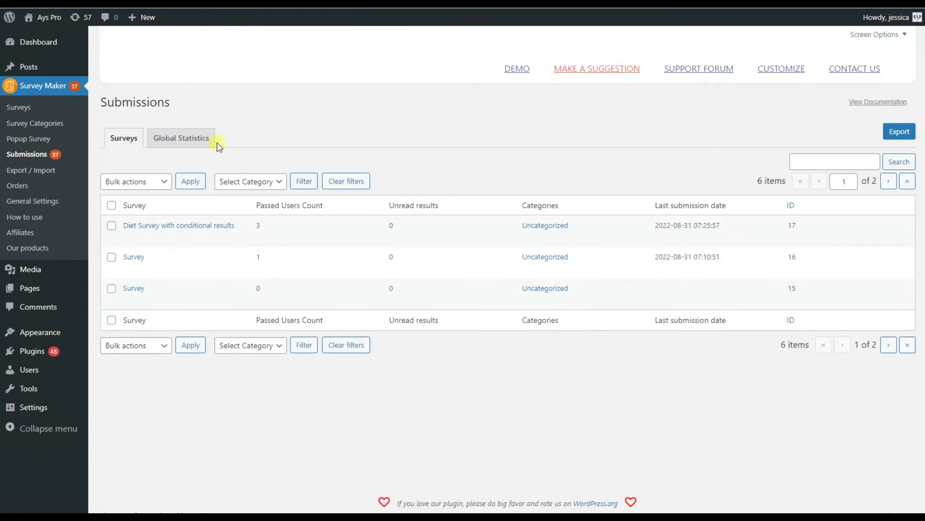
- Open the Diet Survey with conditional results report and review its Summary and Individual responses
left_click(190, 225)
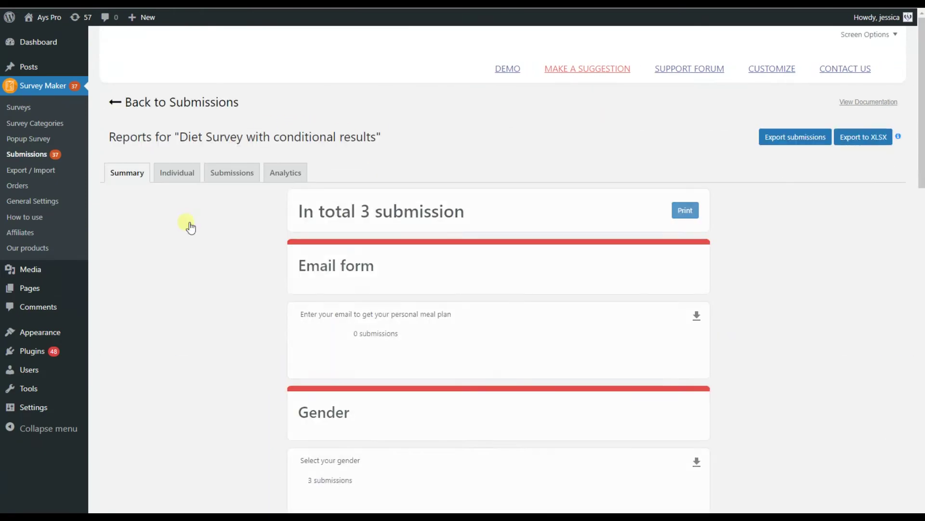
scroll(188, 207, "down", 10)
scroll(192, 208, "up", 3)
scroll(192, 208, "up", 10)
left_click(177, 173)
scroll(134, 227, "down", 10)
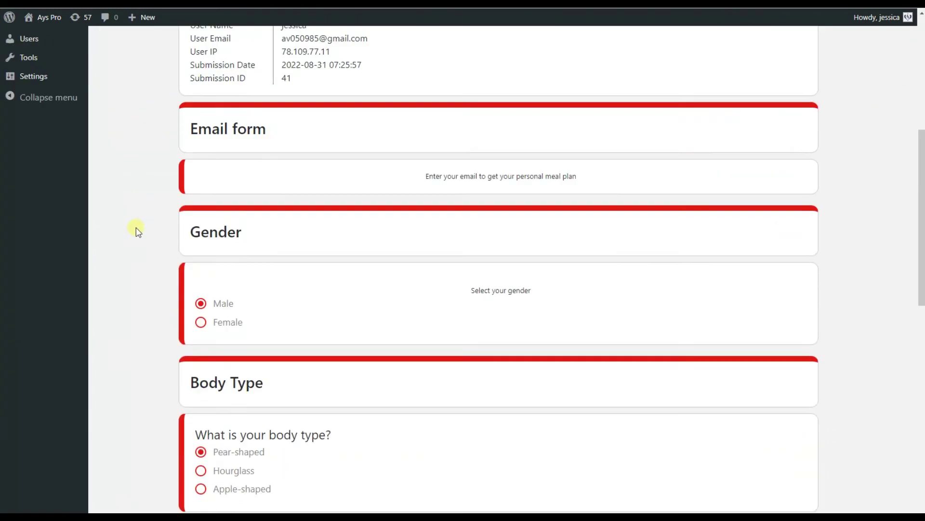
scroll(136, 230, "up", 10)
scroll(137, 230, "up", 3)
- Check the survey's Submissions list and its Analytics charts
left_click(223, 175)
left_click(292, 175)
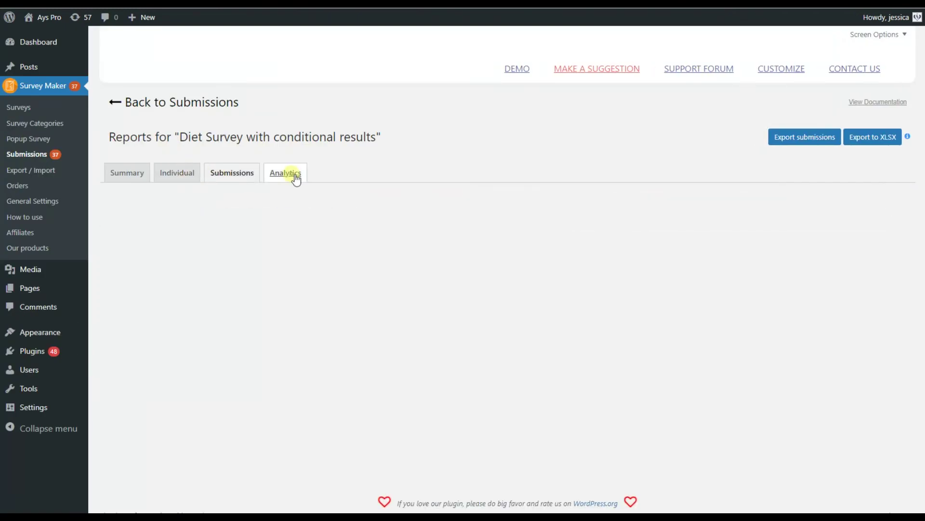
scroll(223, 234, "down", 4)
scroll(222, 233, "down", 8)
scroll(221, 233, "up", 11)
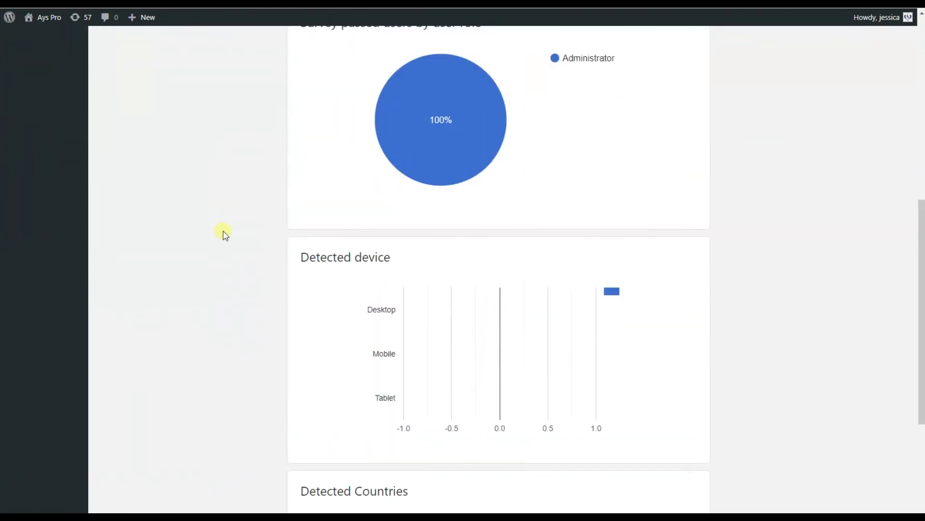
left_click(53, 200)
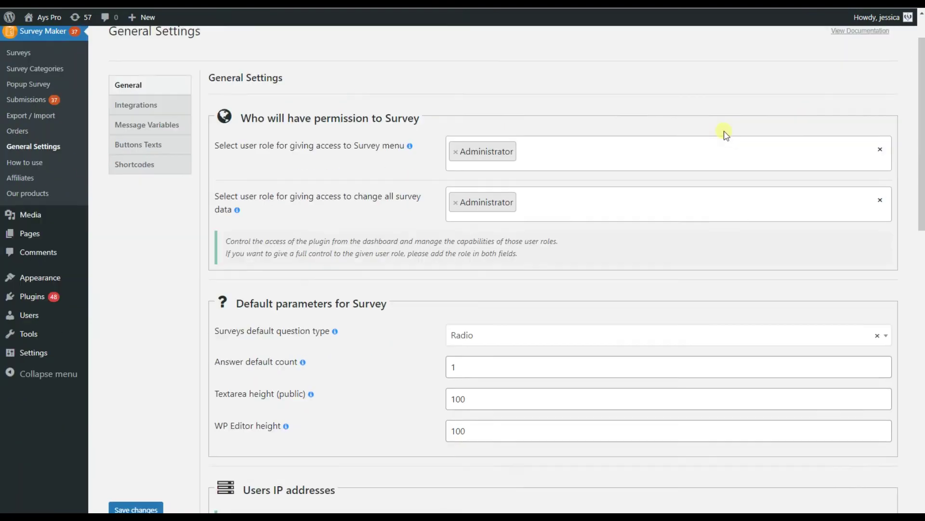
- Look through the general settings' Integrations and Message Variables sections
scroll(725, 136, "down", 8)
scroll(707, 182, "down", 5)
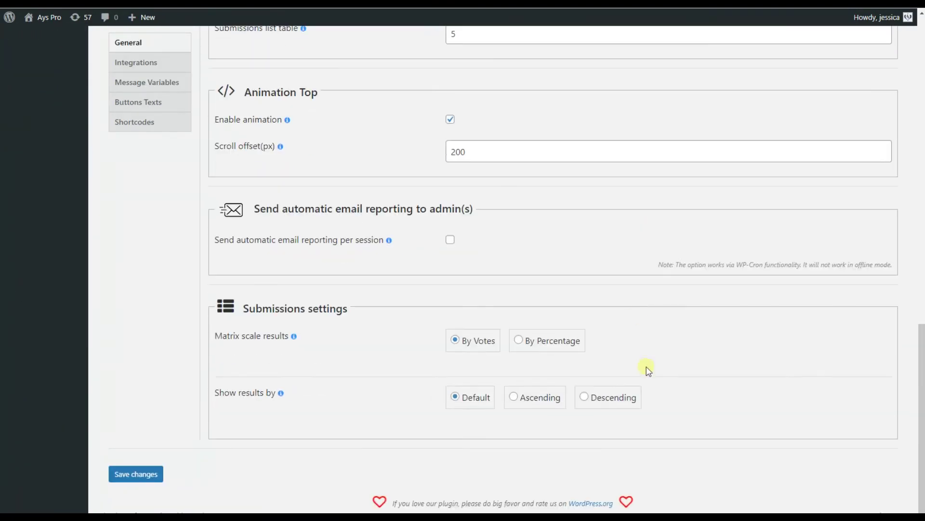
left_click(142, 63)
left_click(178, 180)
- Review the Buttons Texts and Shortcodes settings
scroll(547, 203, "down", 6)
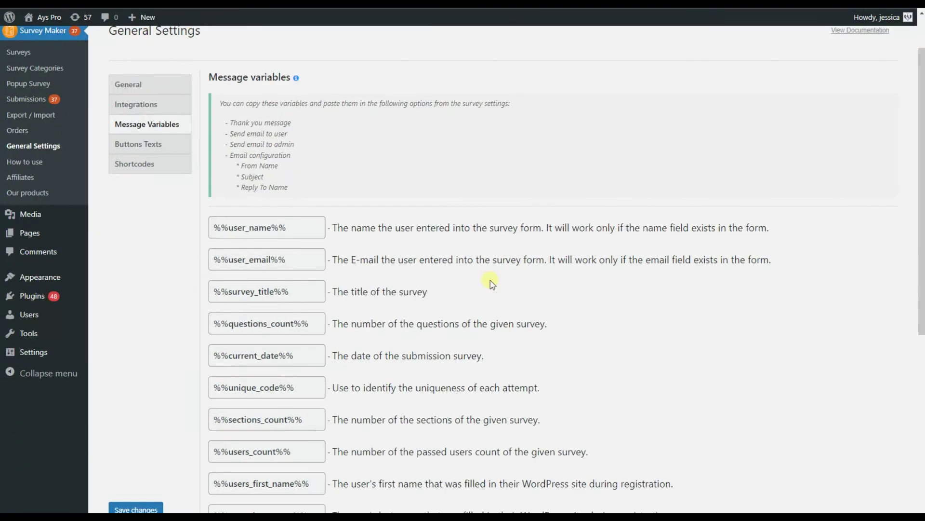
scroll(299, 283, "up", 8)
left_click(176, 206)
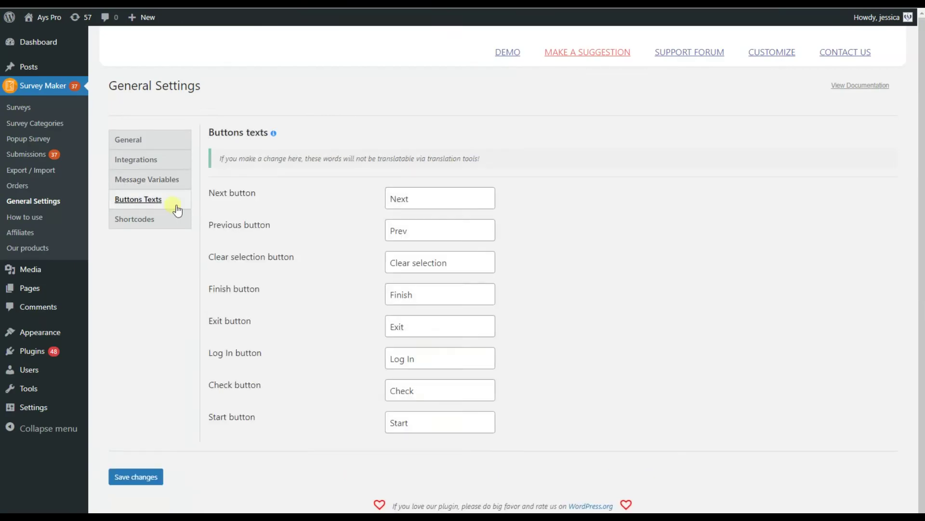
left_click(138, 220)
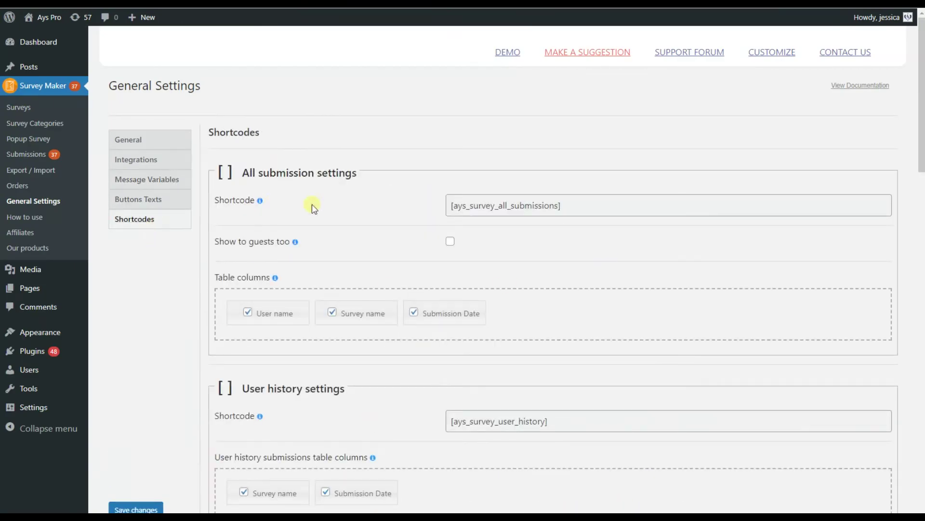
scroll(314, 204, "down", 3)
scroll(388, 253, "down", 17)
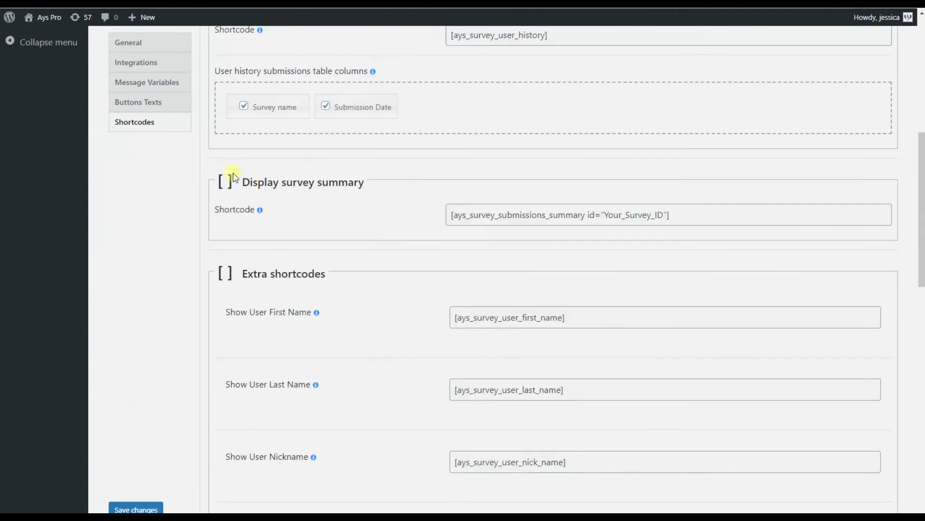
scroll(419, 232, "down", 2)
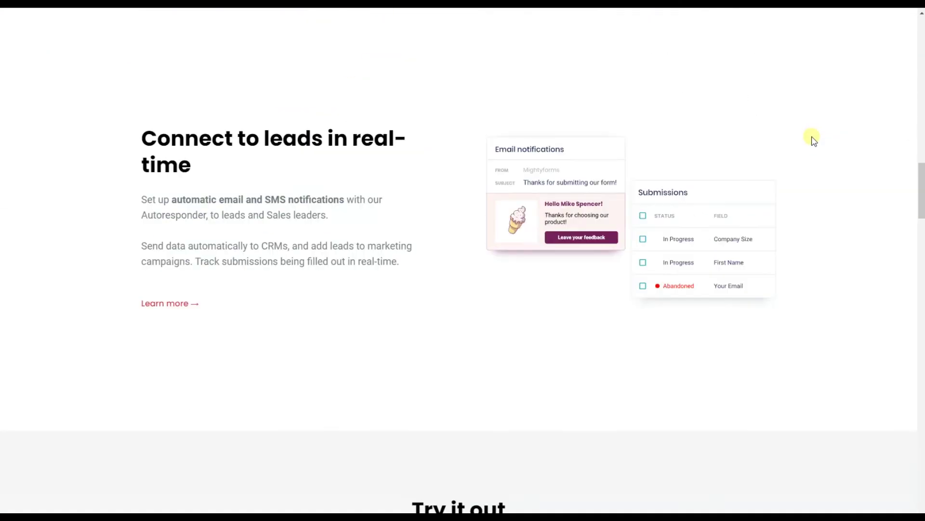
scroll(813, 142, "down", 20)
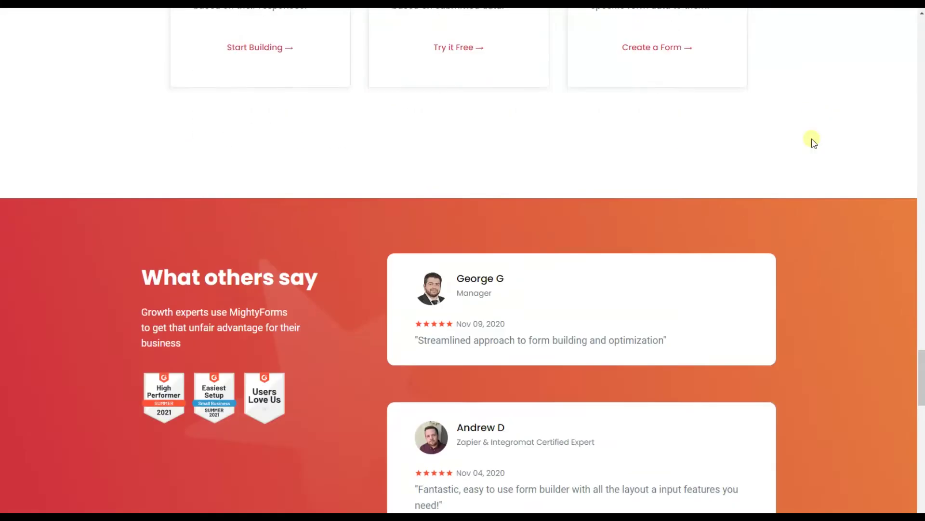
scroll(813, 142, "up", 9)
scroll(813, 142, "up", 5)
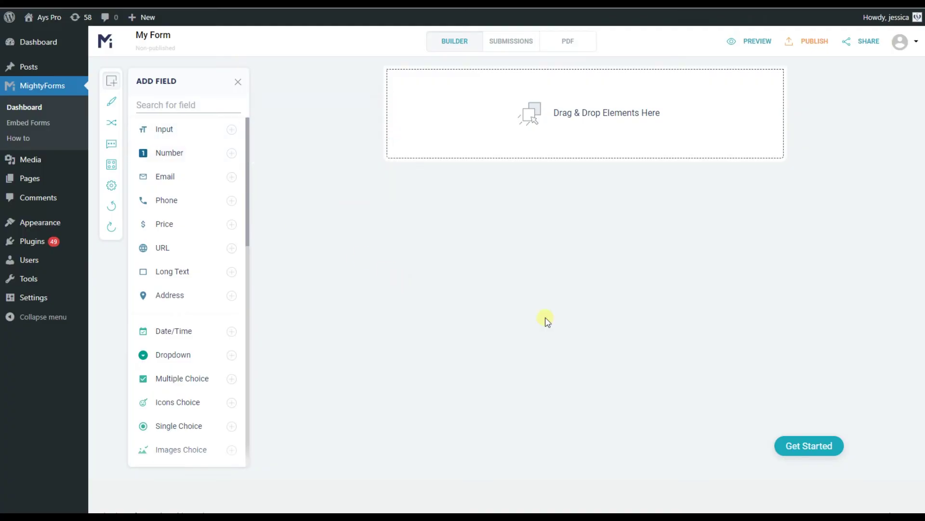
- Add Input, Number, Date/Time and Images Choice fields to My Form
left_click_drag(163, 129, 453, 116)
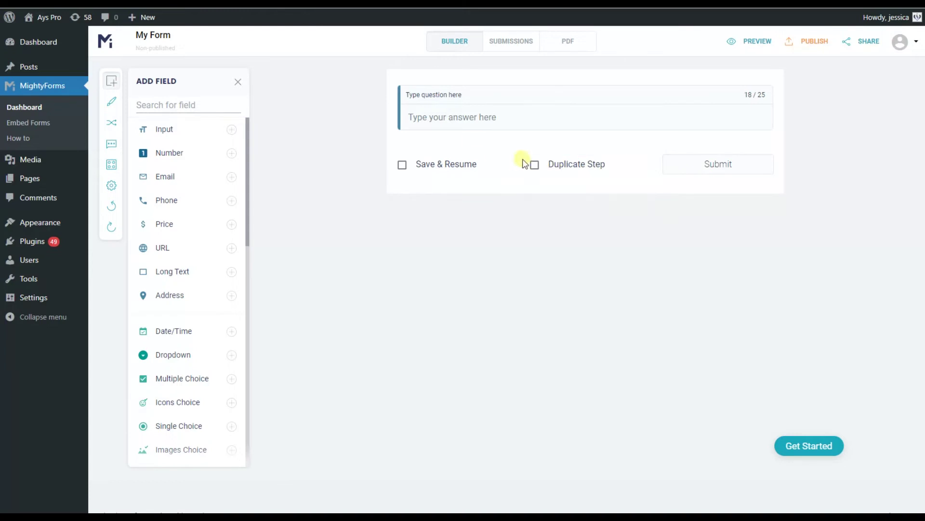
left_click_drag(217, 156, 526, 221)
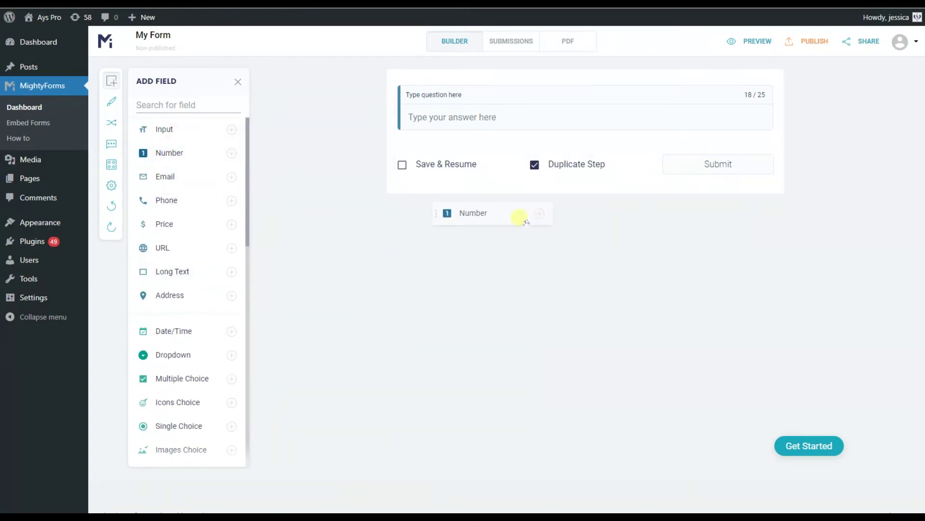
scroll(193, 261, "down", 1)
left_click(232, 276)
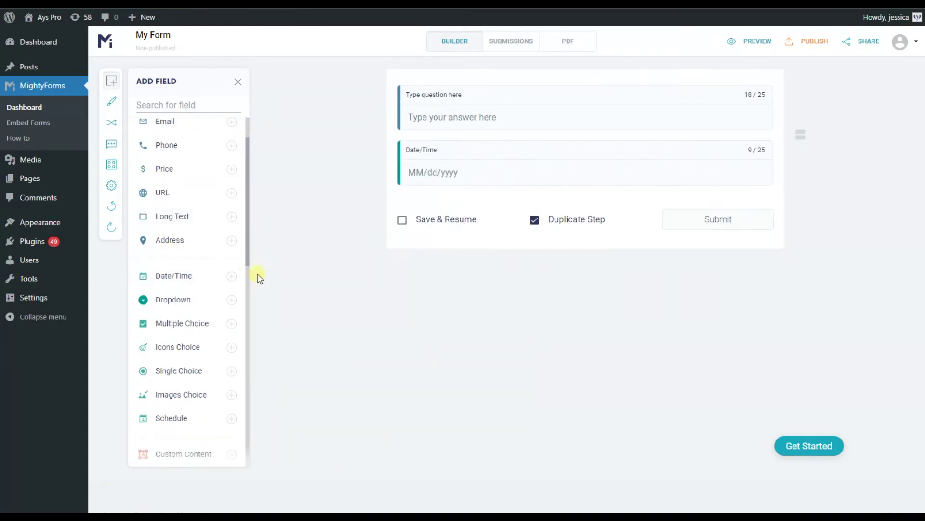
scroll(229, 326, "down", 1)
left_click_drag(203, 343, 405, 250)
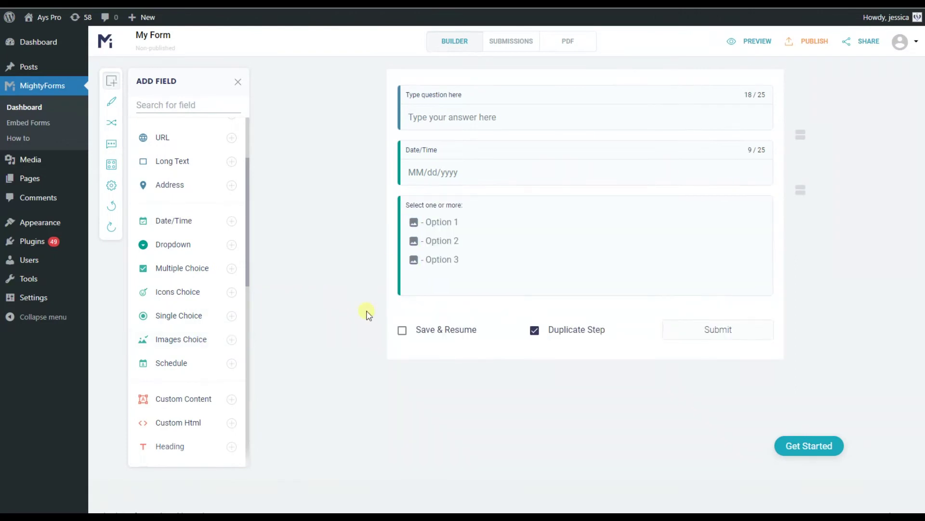
- Select the 'Type question here' field, then open the Date/Time field's settings
left_click(440, 94)
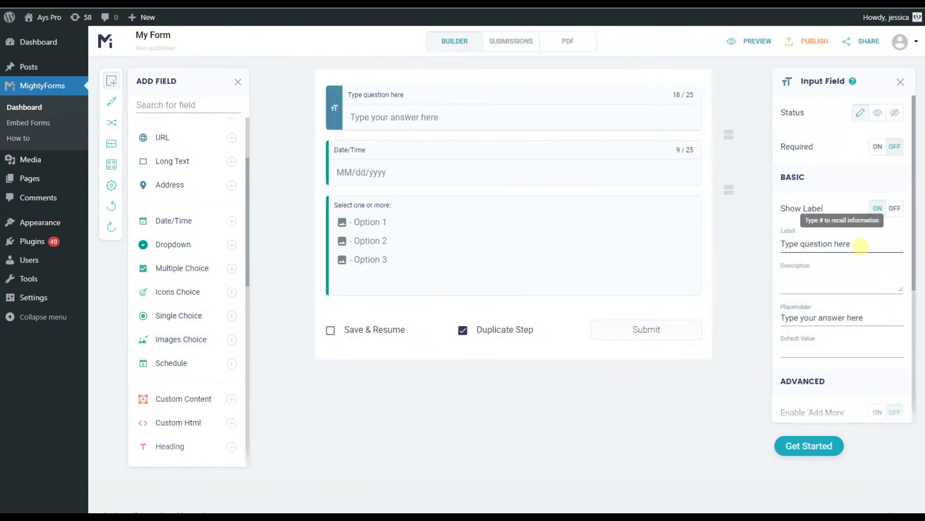
left_click_drag(862, 247, 779, 244)
scroll(819, 217, "down", 4)
scroll(831, 274, "up", 4)
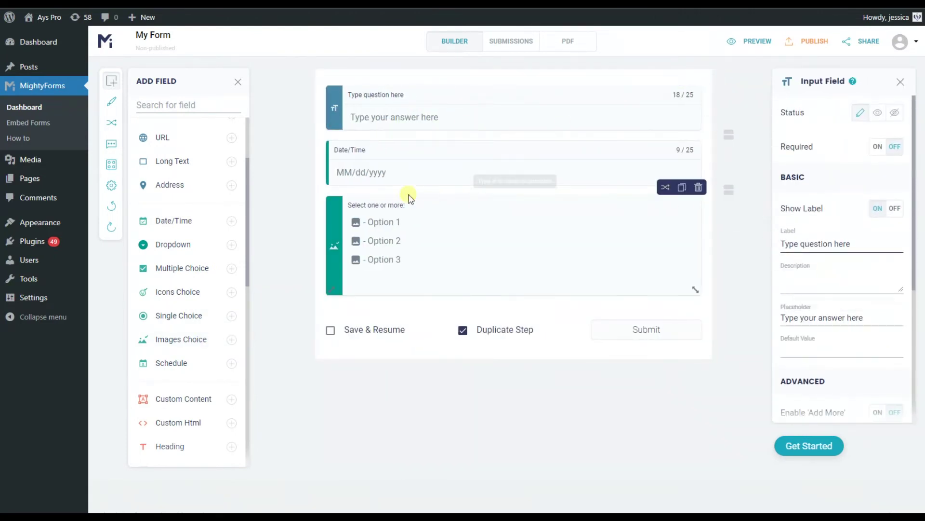
left_click(409, 174)
scroll(231, 361, "down", 2)
- Add Heading, Google Map and Signature fields to the bottom of the form
left_click(231, 336)
scroll(217, 314, "down", 2)
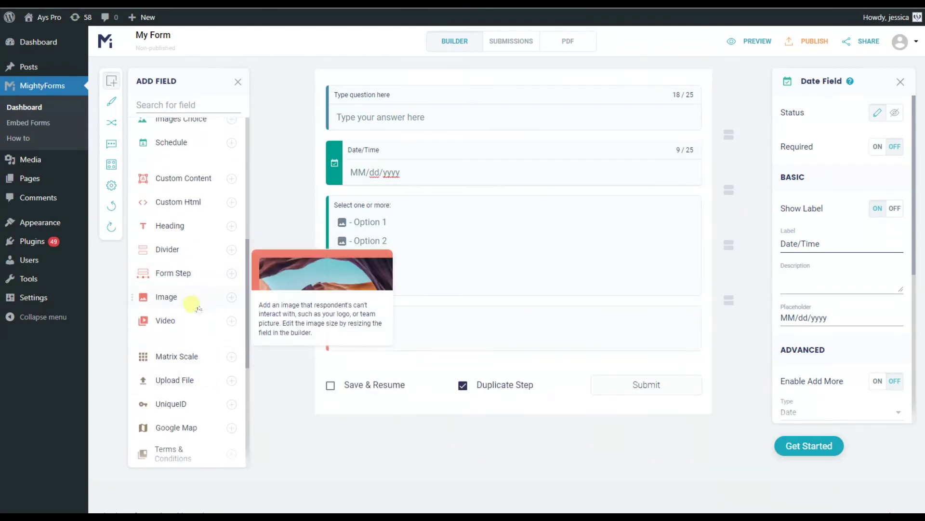
scroll(193, 304, "down", 2)
left_click_drag(190, 317, 455, 412)
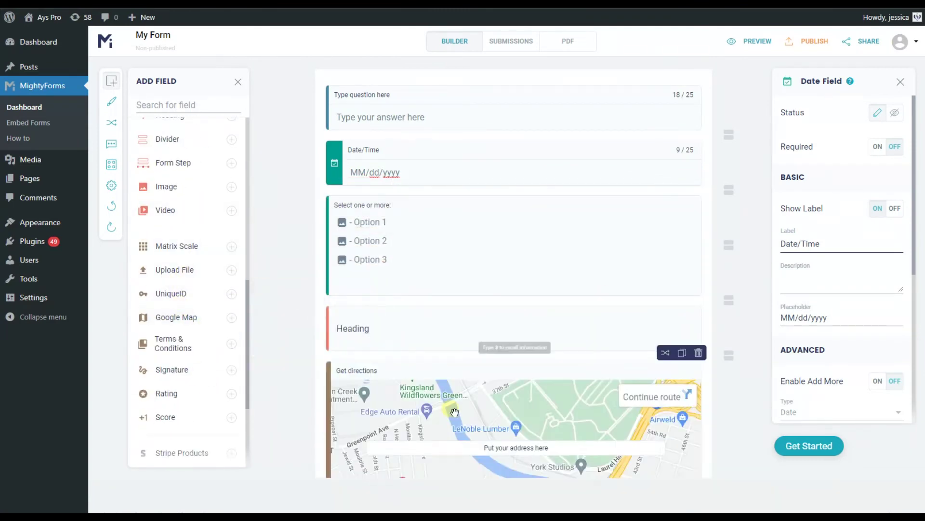
scroll(454, 412, "down", 2)
scroll(233, 347, "down", 3)
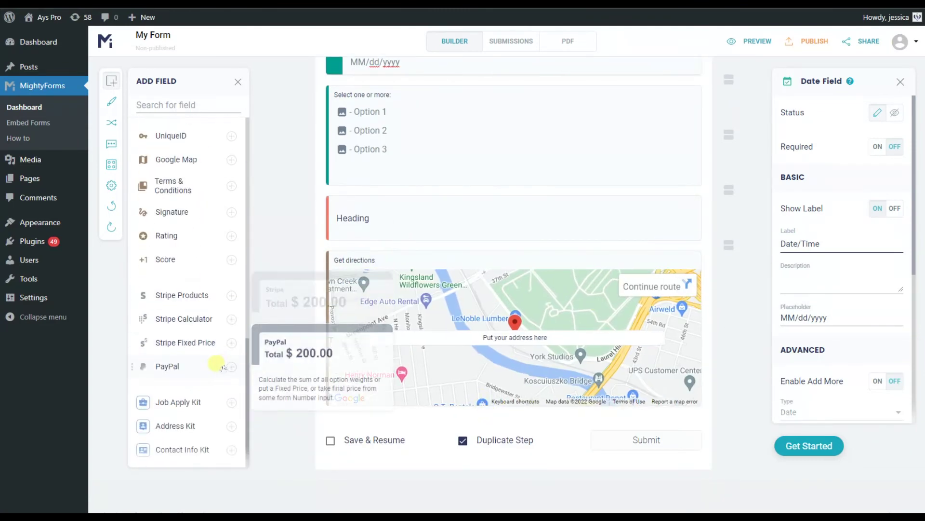
left_click(232, 212)
left_click(111, 102)
- Review the form's Rules, Notifications and Integrations pages, then return to the field builder
left_click(112, 124)
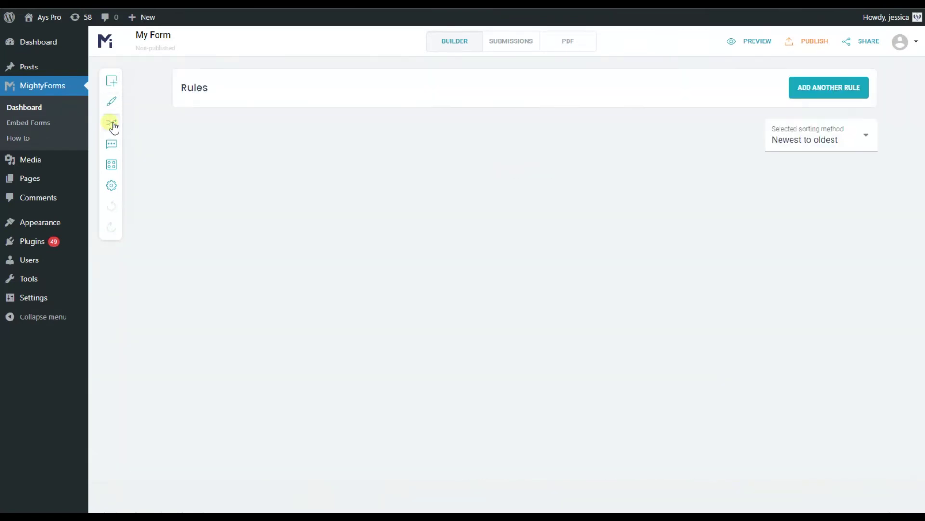
left_click(112, 145)
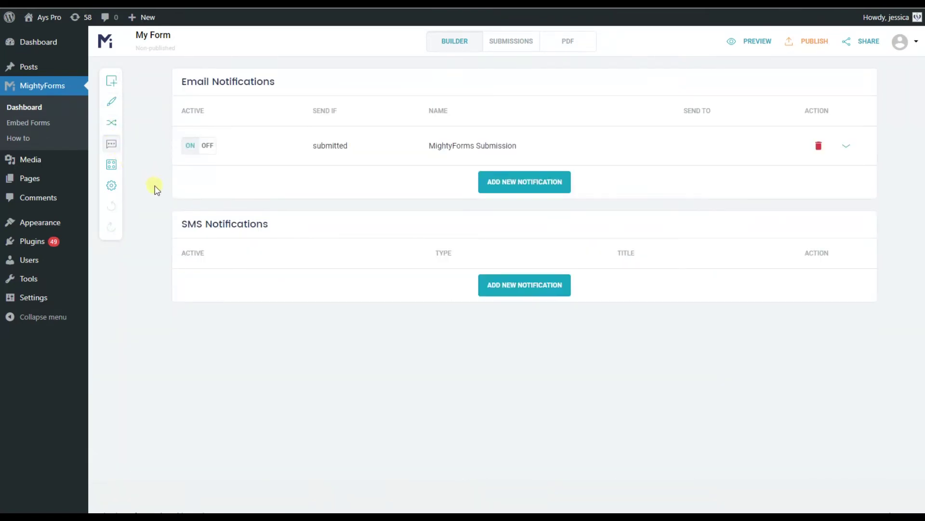
left_click(111, 164)
left_click(111, 81)
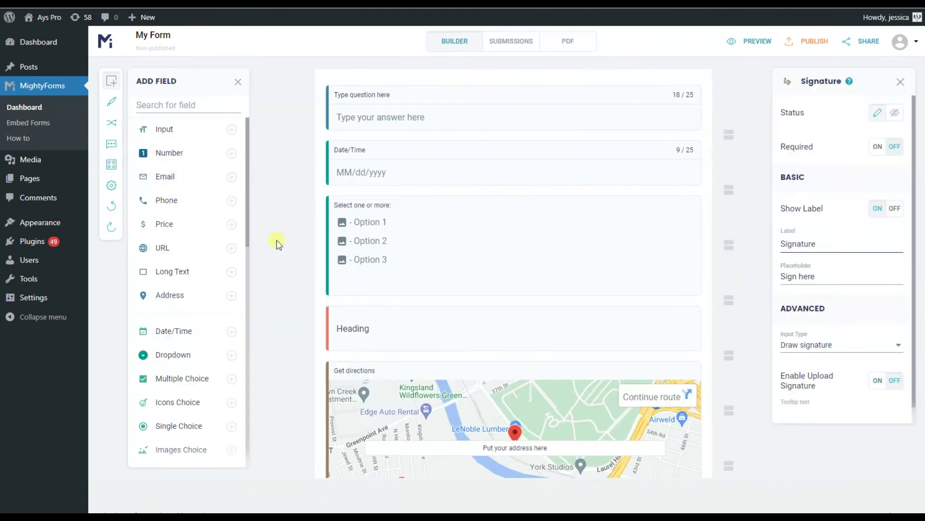
- Preview the finished form and scroll through it
left_click(751, 48)
scroll(737, 144, "down", 8)
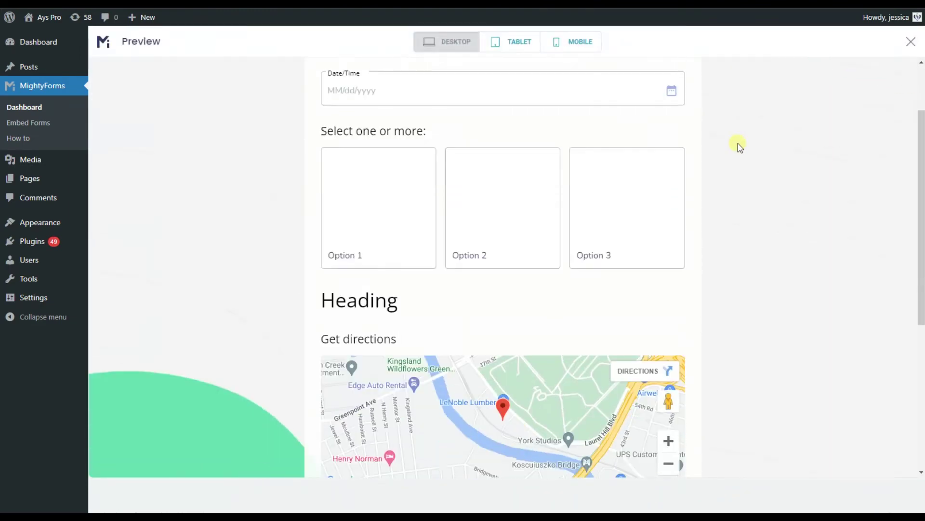
scroll(740, 146, "up", 8)
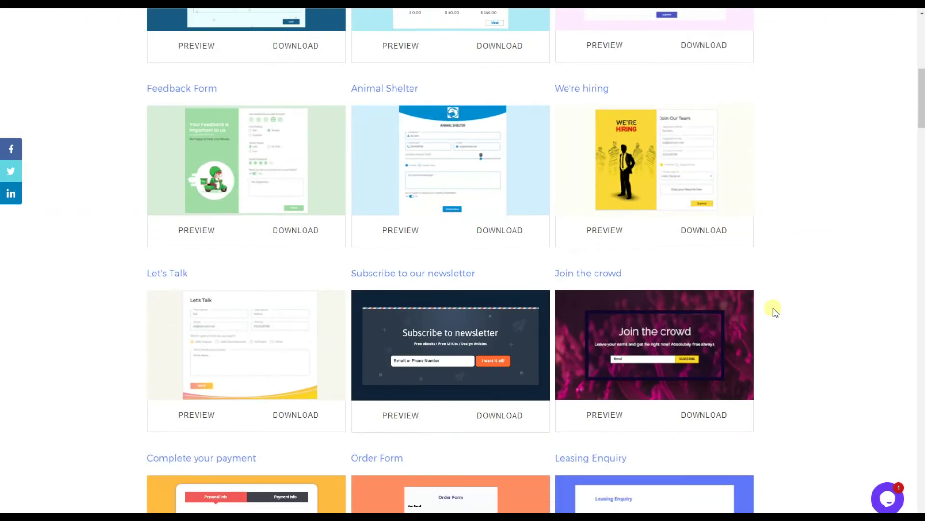
scroll(774, 313, "down", 20)
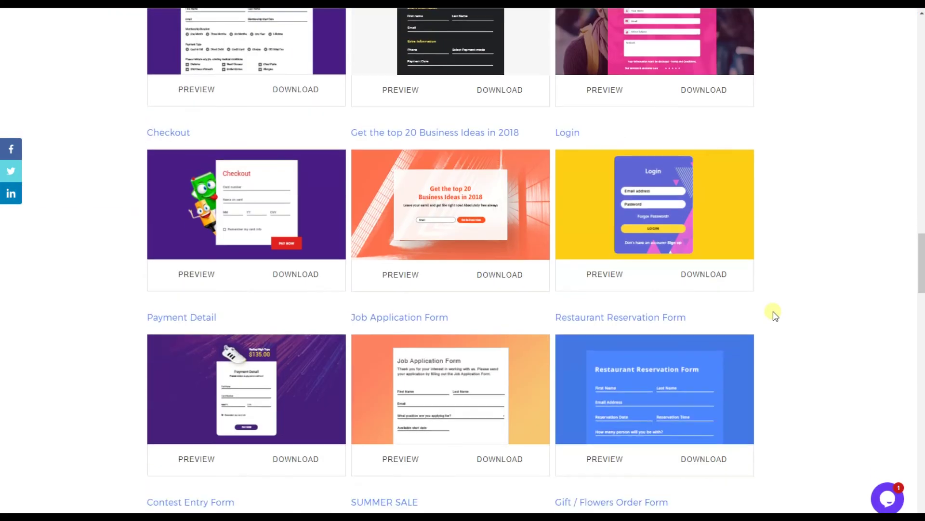
scroll(774, 313, "down", 4)
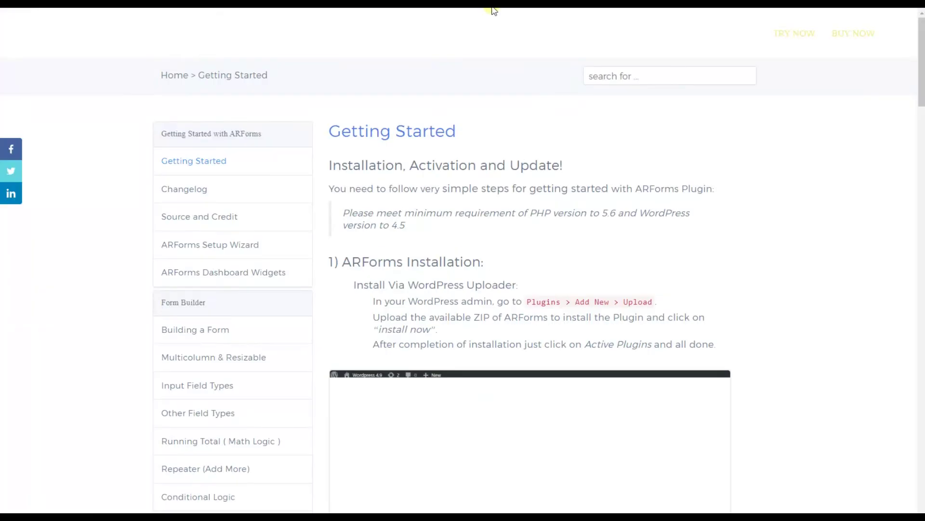
- Scroll through the ARForms templates and the Getting Started installation and update sections
scroll(726, 267, "down", 12)
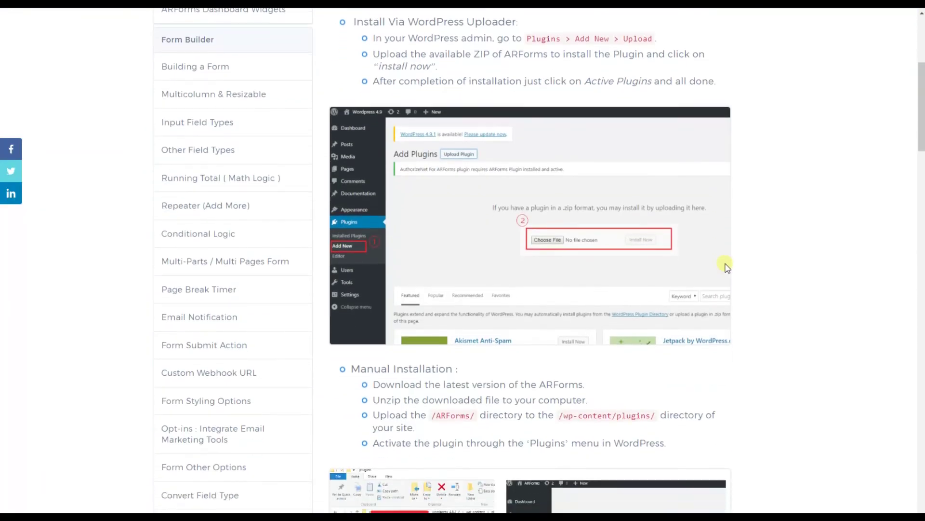
scroll(730, 269, "down", 15)
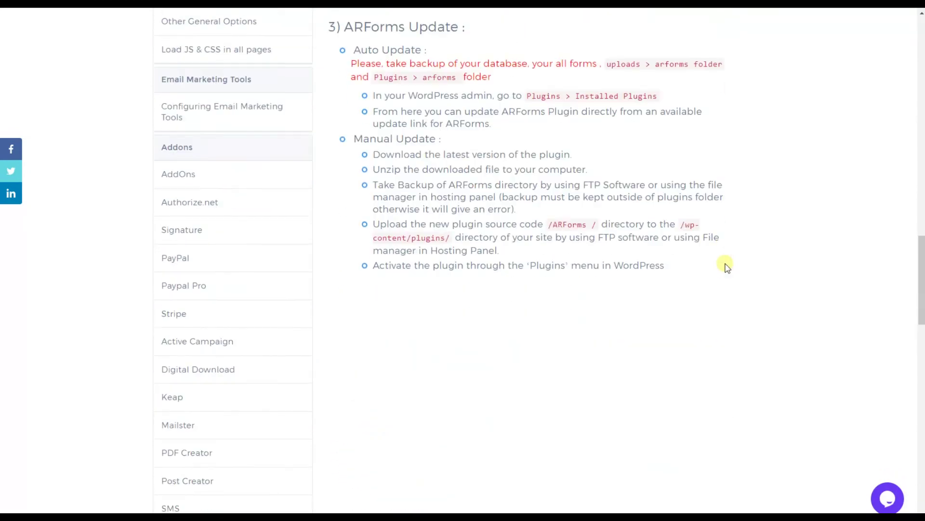
scroll(729, 269, "up", 12)
scroll(729, 269, "up", 15)
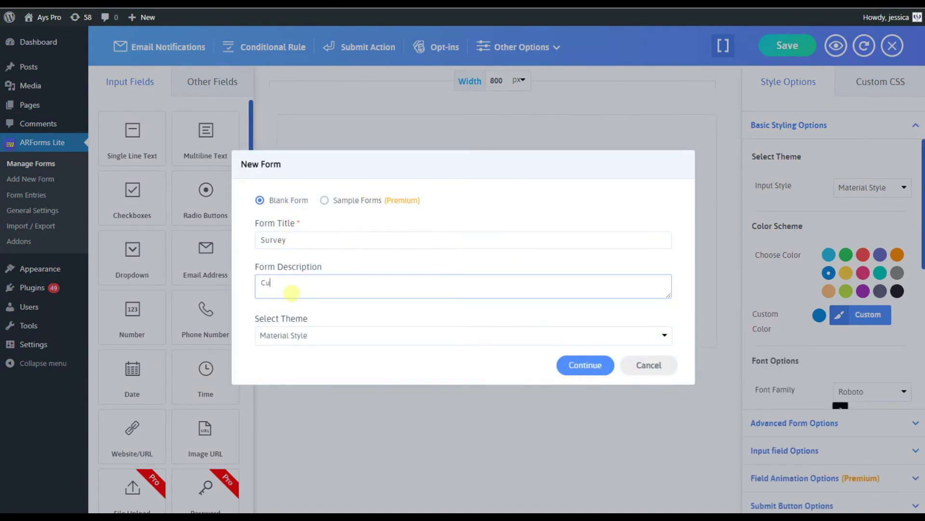
- Check the theme choices and create the Material Style 'Survey' form described 'Customer feedback survey'
left_click(335, 339)
left_click(586, 365)
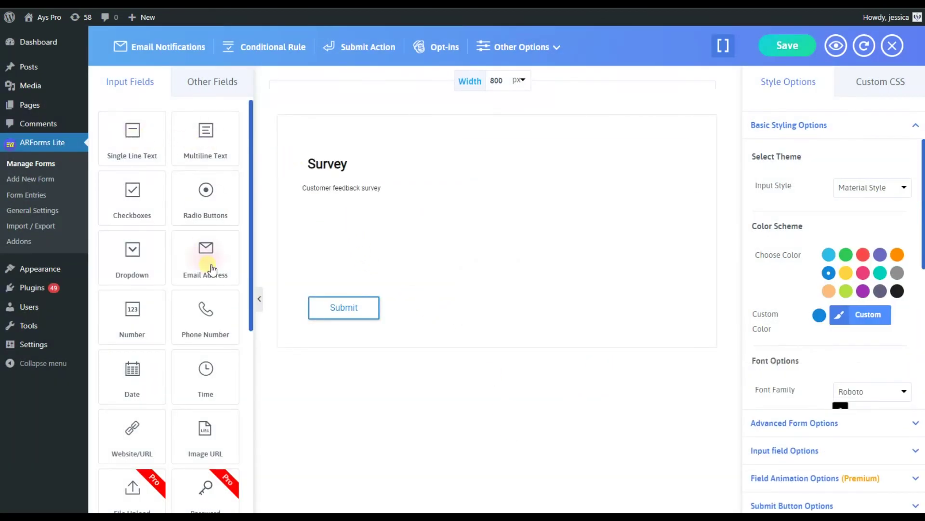
scroll(213, 269, "down", 8)
- Add a Single Line field and split the Multiline field's row into two columns
scroll(209, 268, "up", 8)
scroll(821, 373, "down", 5)
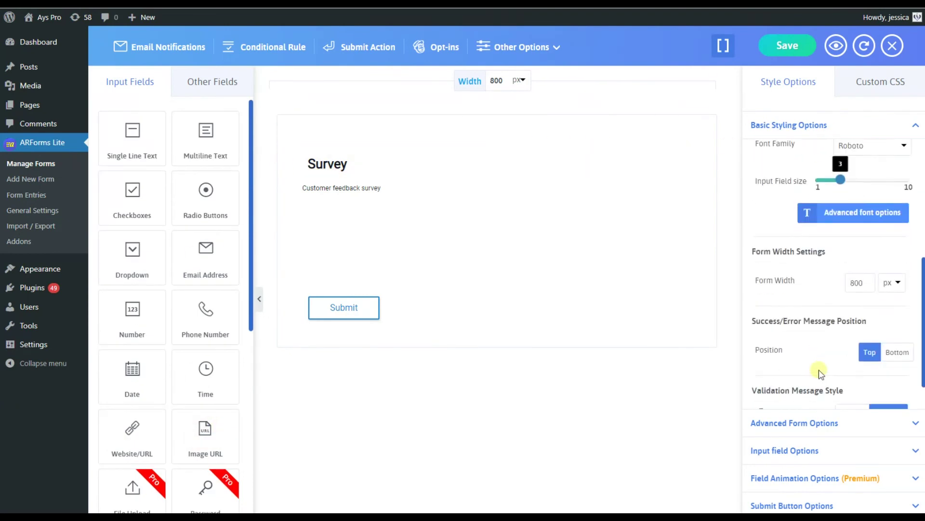
scroll(815, 366, "up", 5)
left_click_drag(132, 137, 374, 215)
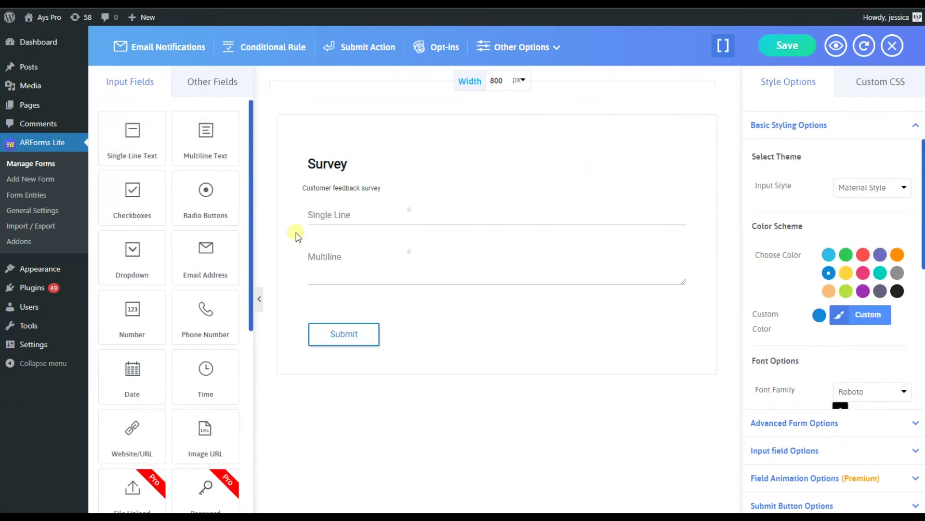
left_click(343, 230)
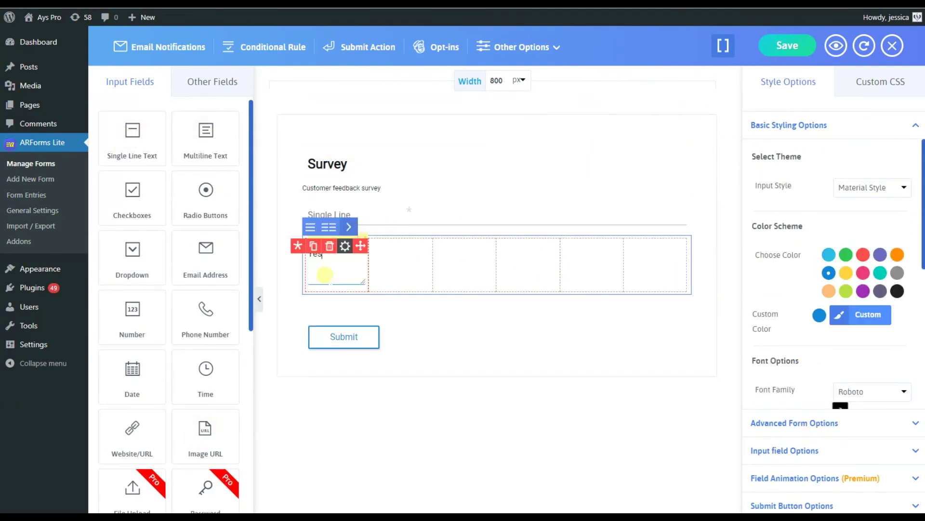
left_click(149, 259)
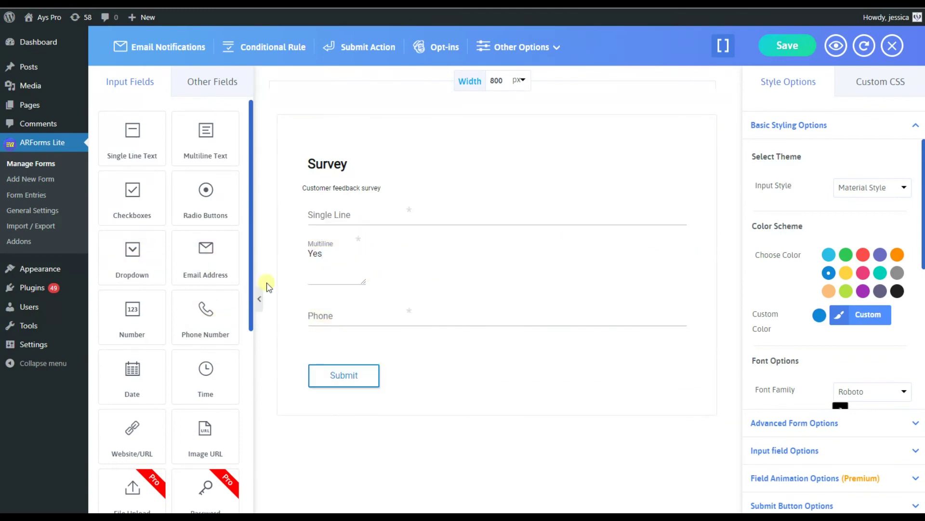
- Preview the Survey form in desktop view, then close the preview
scroll(175, 424, "down", 3)
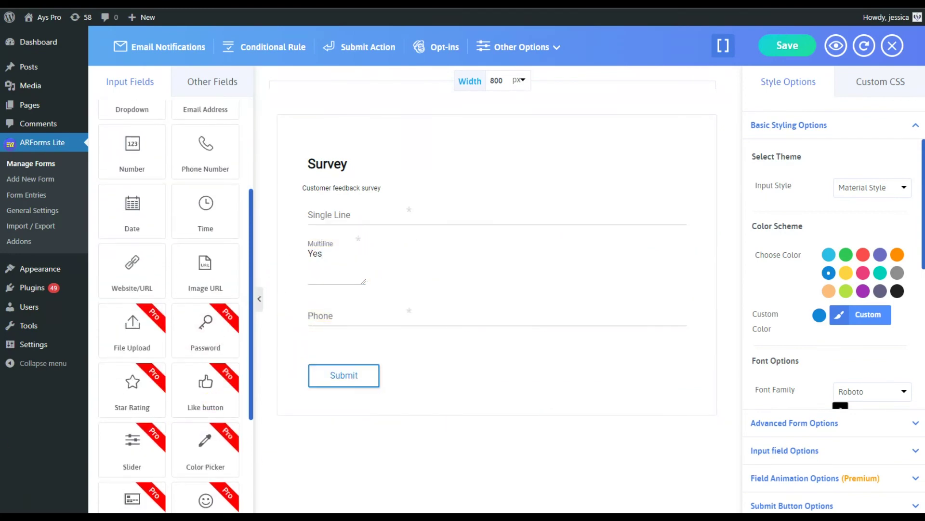
left_click(837, 46)
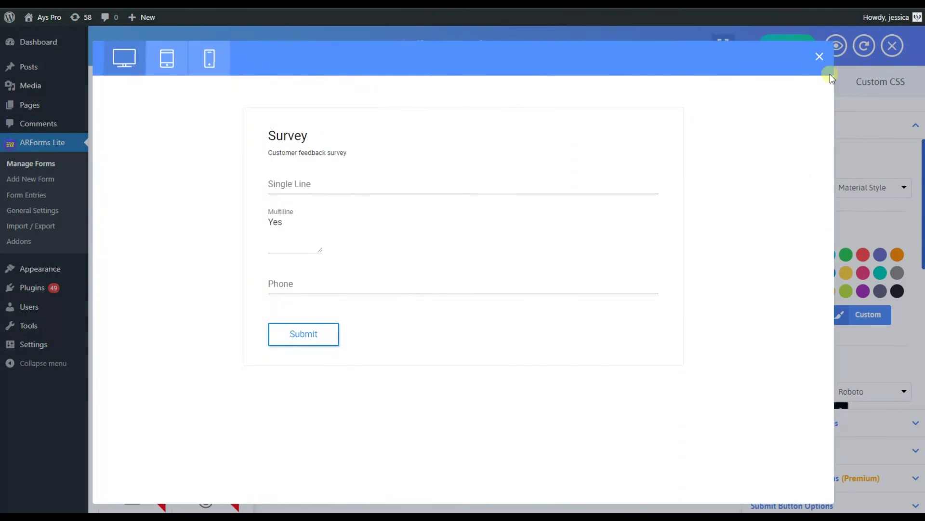
left_click(819, 56)
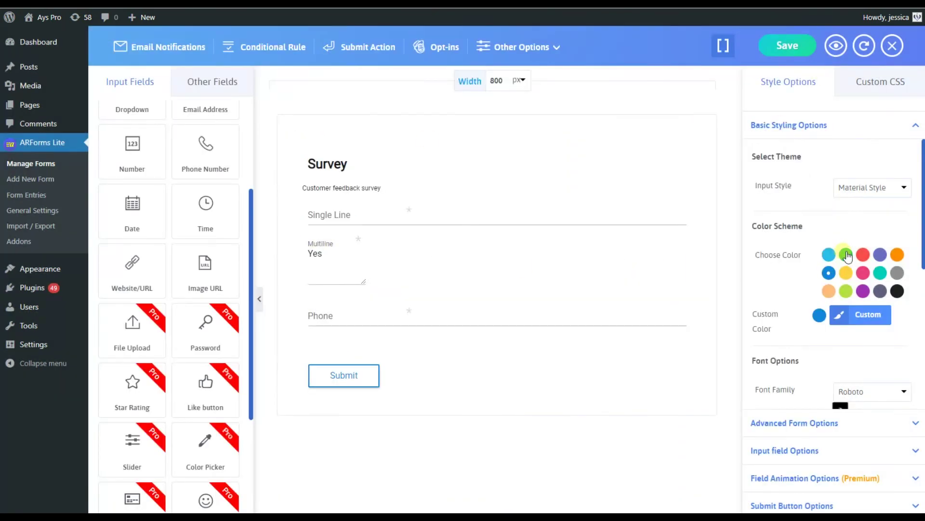
- Switch the Survey form's colour scheme to dark grey and open advanced styling options
left_click(880, 292)
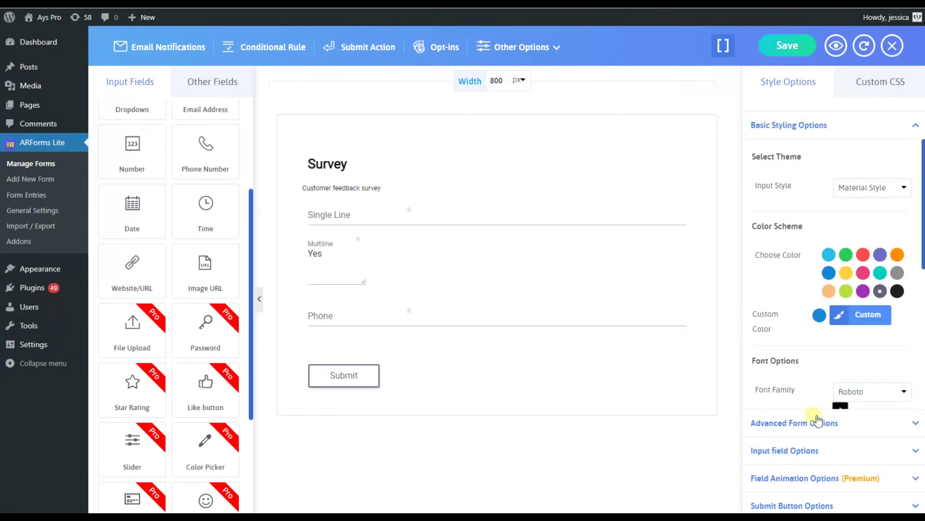
left_click(818, 423)
scroll(857, 384, "down", 8)
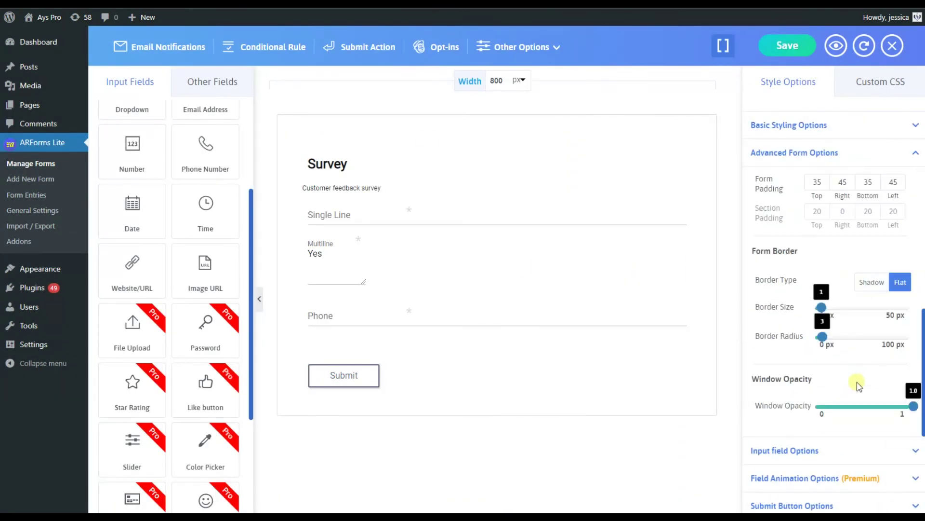
- Right-align the field labels, then dismiss the conditional rule premium notice
left_click(845, 451)
left_click(899, 273)
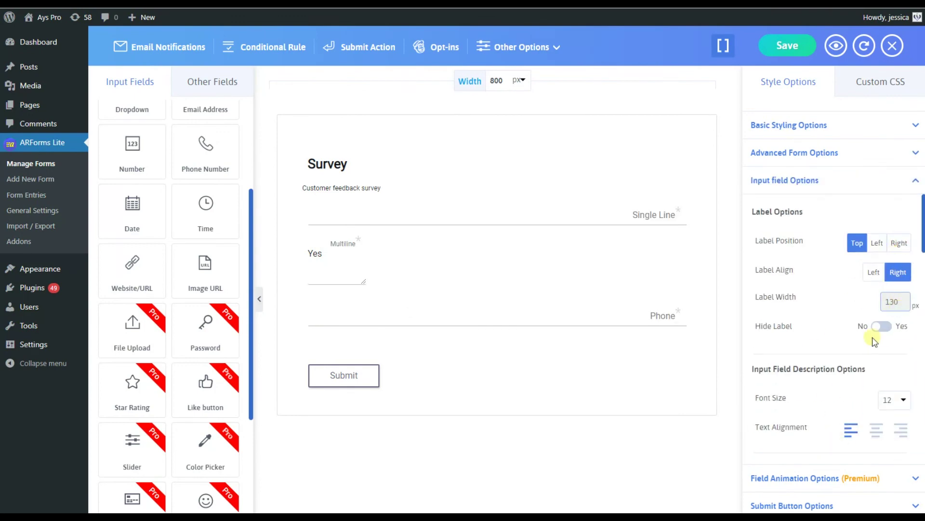
scroll(876, 409, "down", 5)
scroll(833, 368, "up", 5)
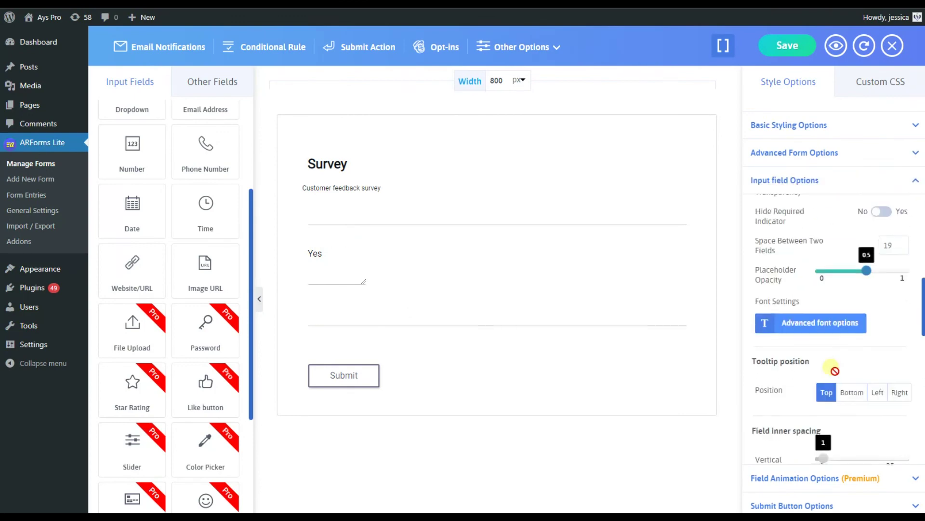
left_click(273, 47)
key("Escape")
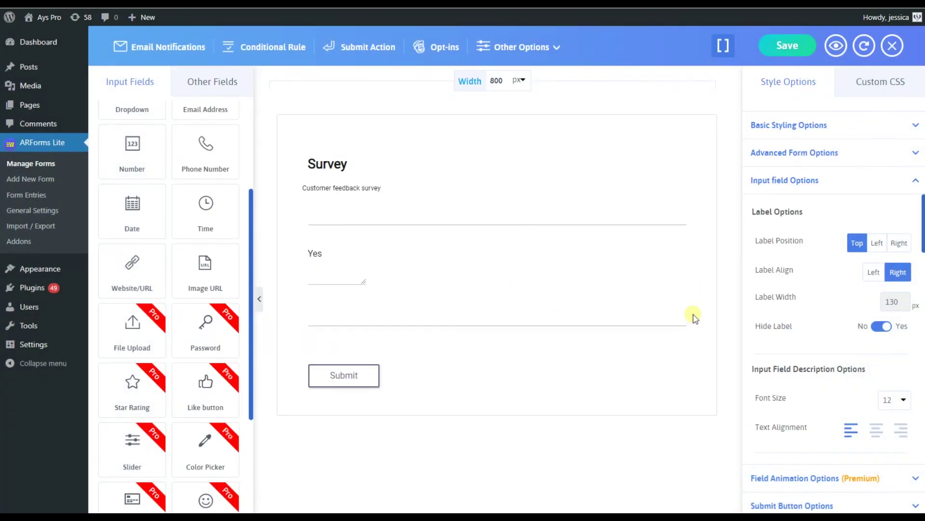